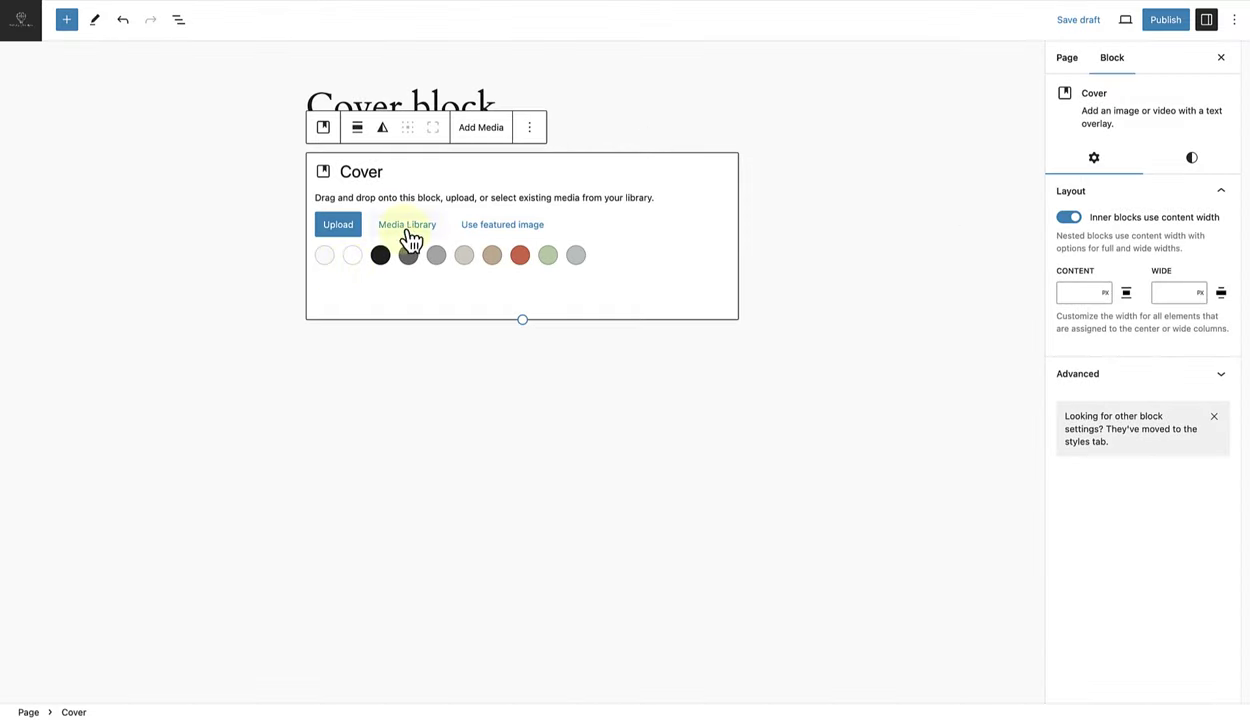
Use the forest path photo from the Media Library as the cover background with a 50% overlay.
{"action": "left_click", "coordinate": [409, 228]}
{"action": "left_click", "coordinate": [305, 540]}
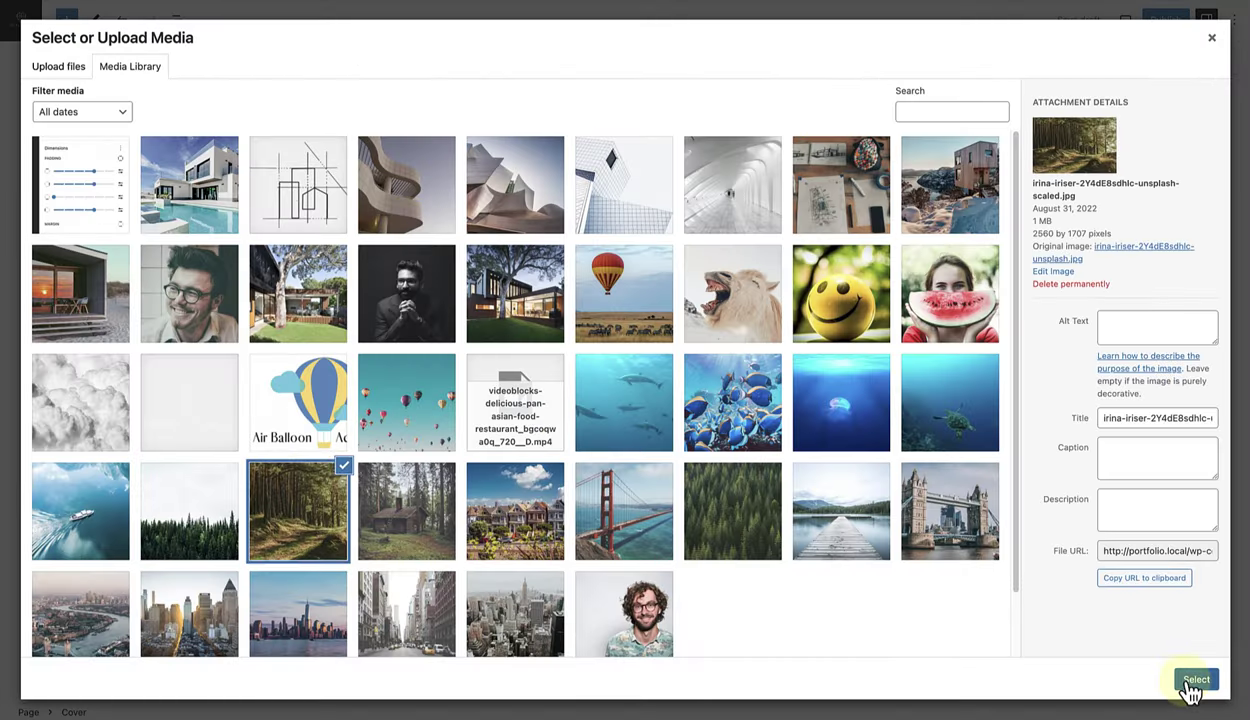
{"action": "left_click", "coordinate": [1189, 685]}
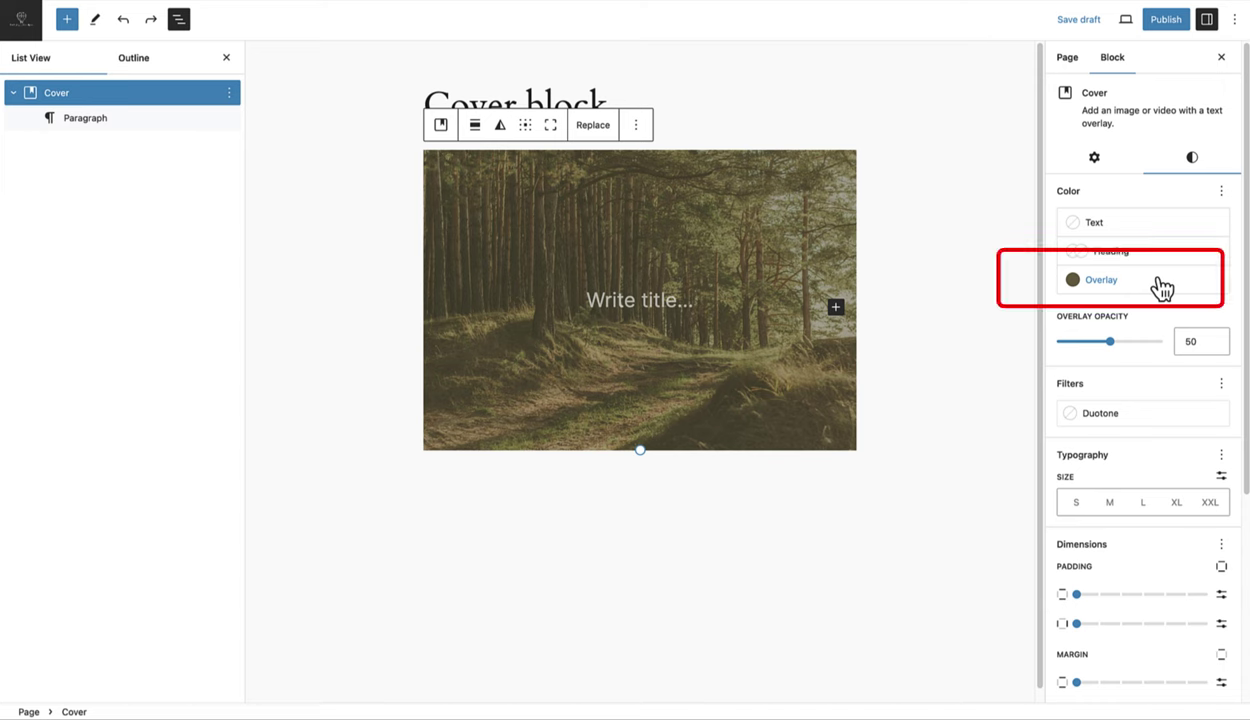
{"action": "left_click", "coordinate": [1162, 288]}
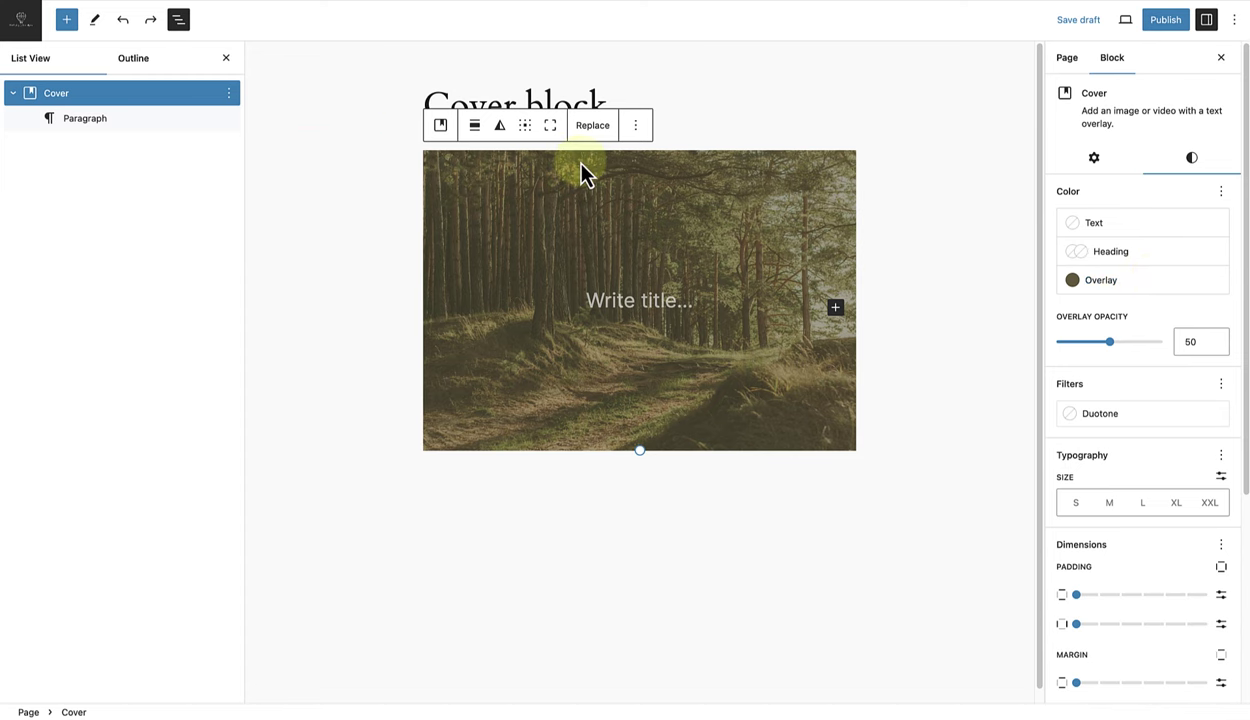
Align the forest cover to full width and switch it to full screen height.
{"action": "left_click", "coordinate": [476, 140]}
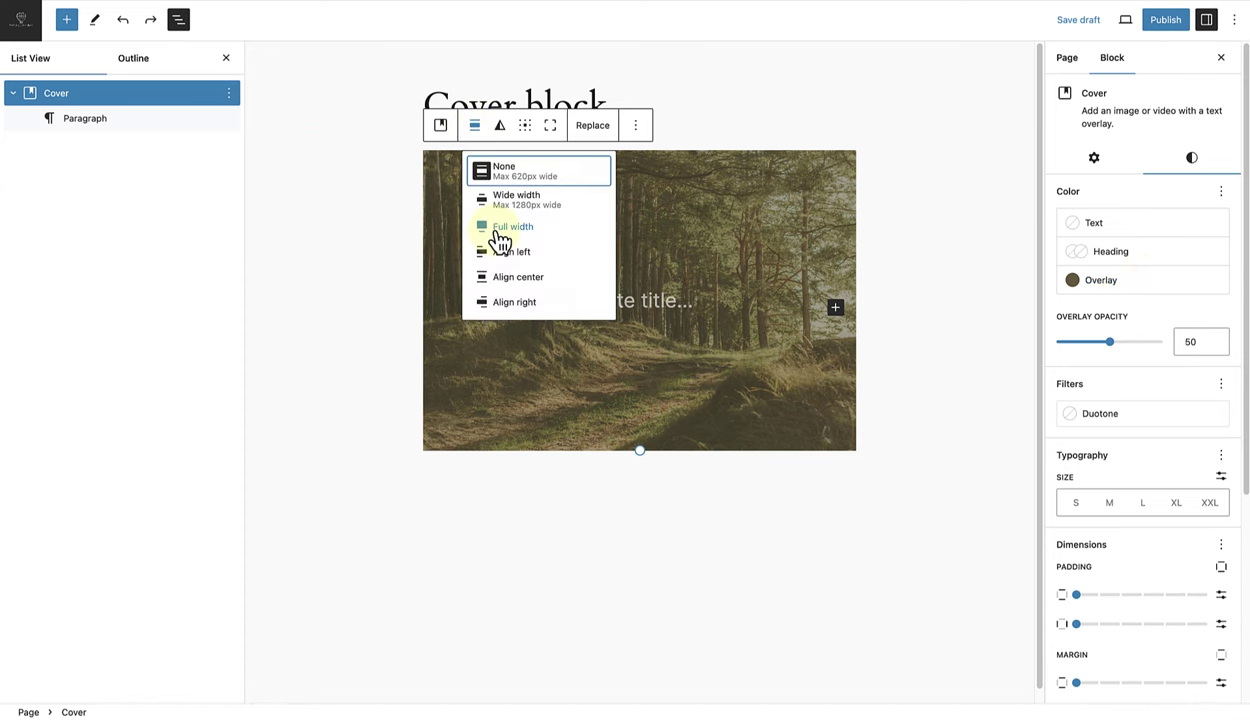
{"action": "left_click", "coordinate": [501, 232]}
{"action": "left_click", "coordinate": [350, 133]}
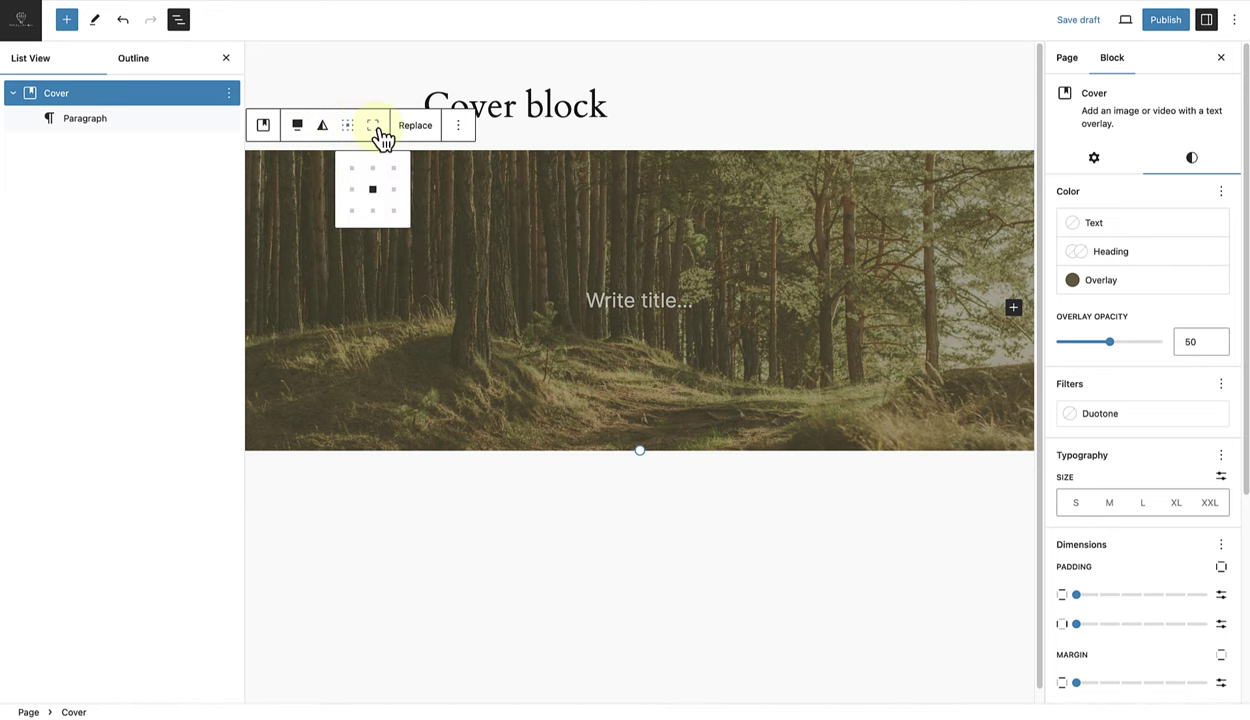
{"action": "left_click", "coordinate": [378, 133]}
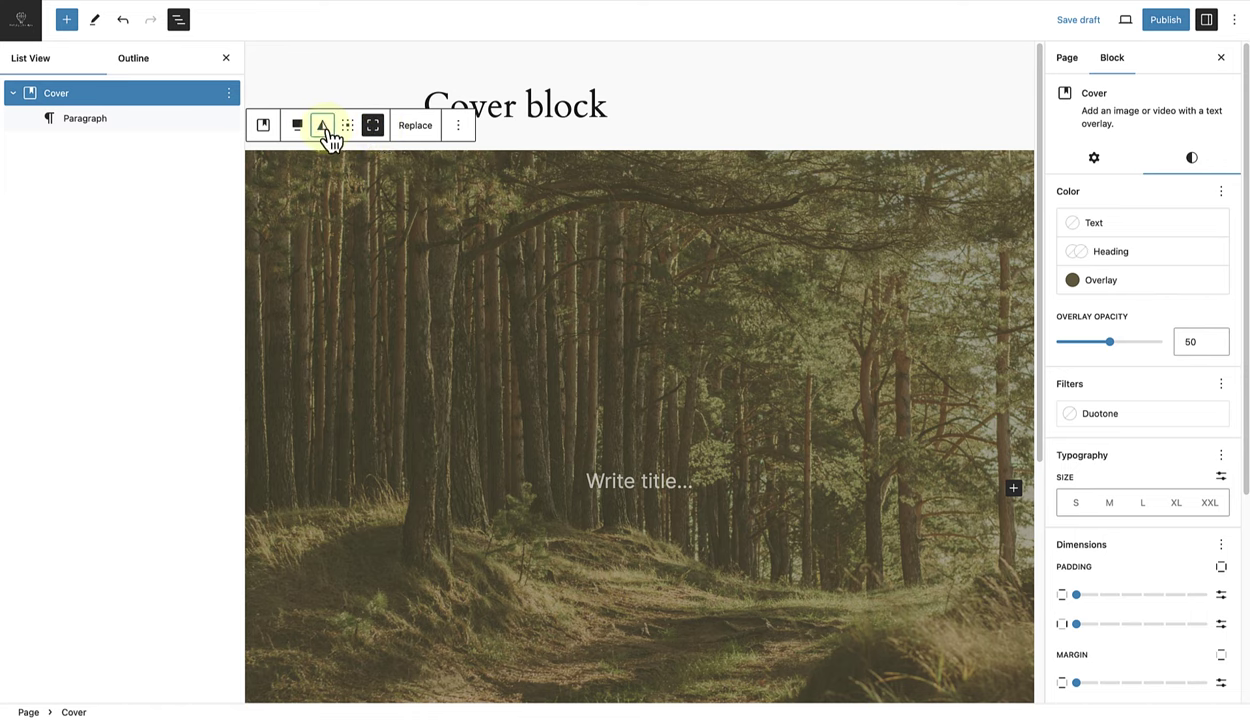
{"action": "left_click", "coordinate": [326, 133]}
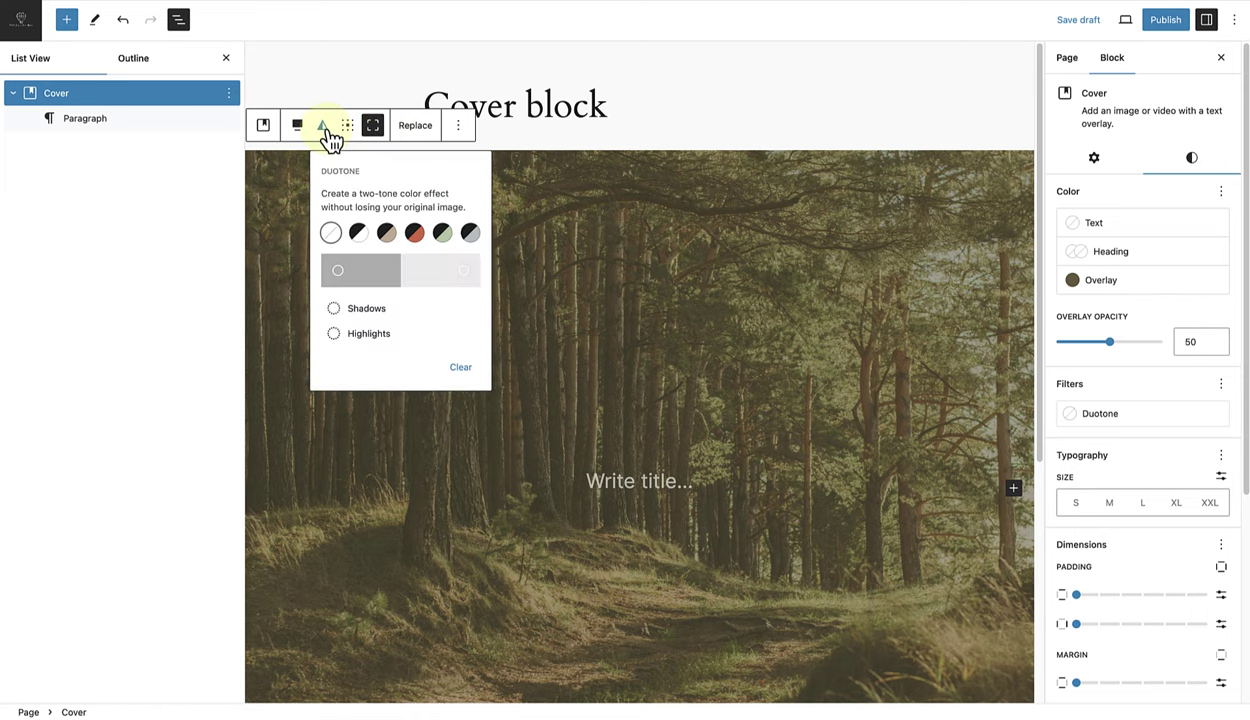
{"action": "left_click", "coordinate": [326, 133]}
{"action": "left_click", "coordinate": [1095, 163]}
Turn on Fixed background for the forest cover, then switch it back off.
{"action": "scroll", "coordinate": [1090, 200], "scroll_direction": "down", "scroll_amount": 4}
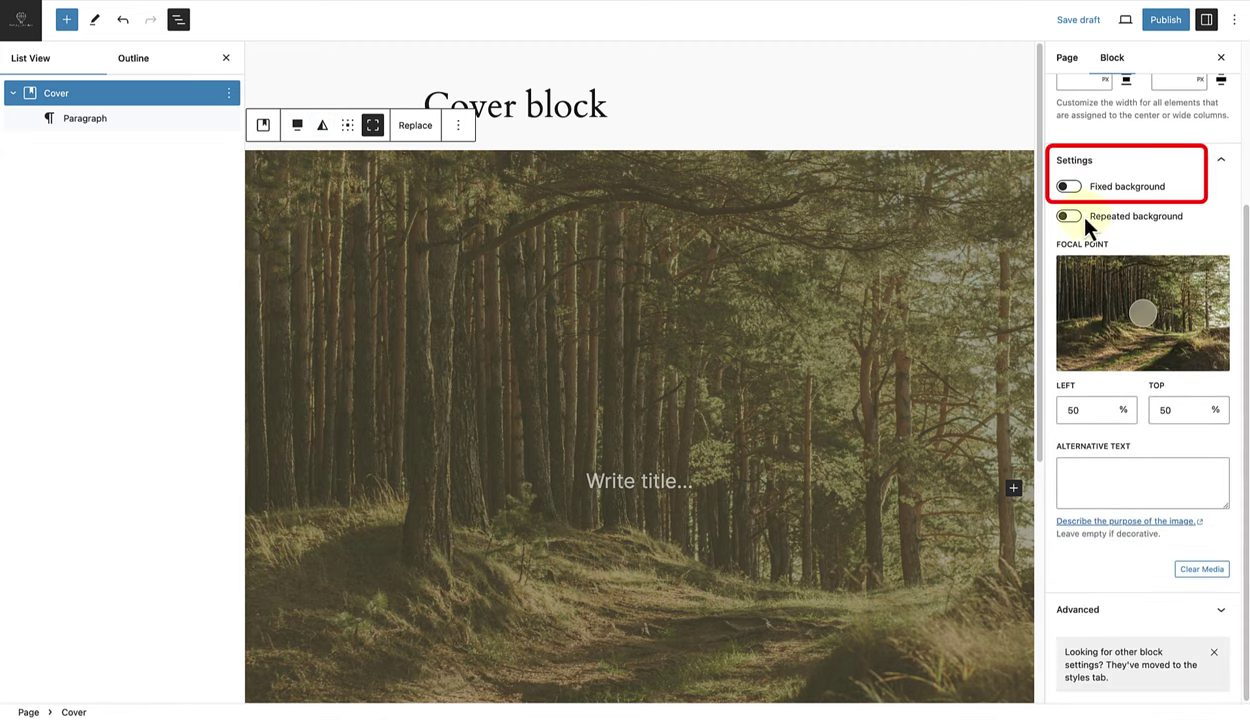
{"action": "left_click", "coordinate": [1078, 217]}
{"action": "left_click", "coordinate": [1069, 188]}
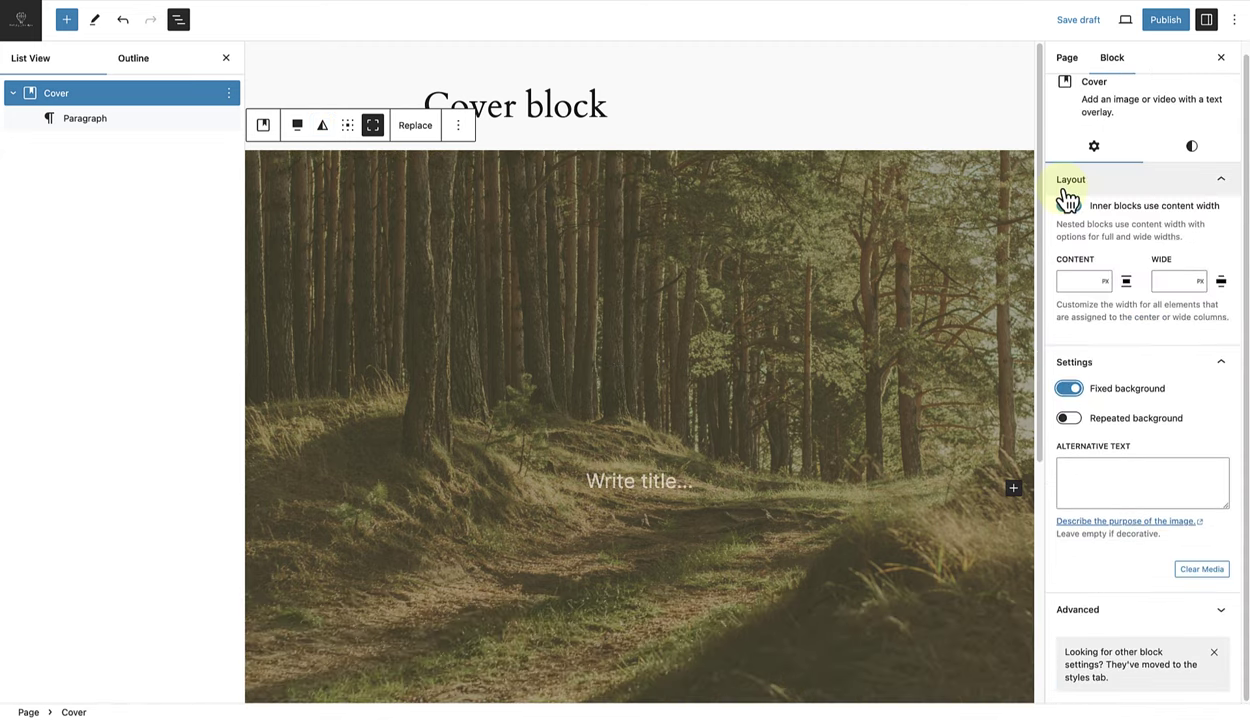
{"action": "scroll", "coordinate": [808, 355], "scroll_direction": "down", "scroll_amount": 3}
{"action": "scroll", "coordinate": [808, 355], "scroll_direction": "down", "scroll_amount": 3}
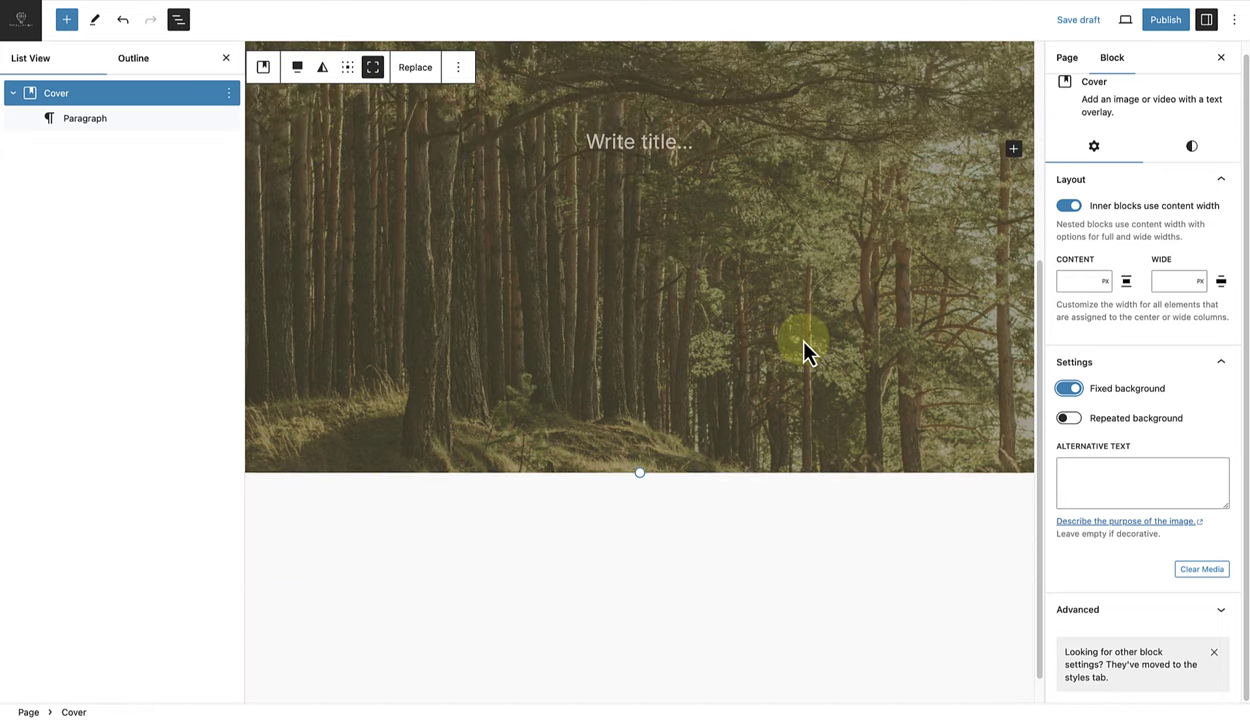
{"action": "scroll", "coordinate": [808, 355], "scroll_direction": "up", "scroll_amount": 6}
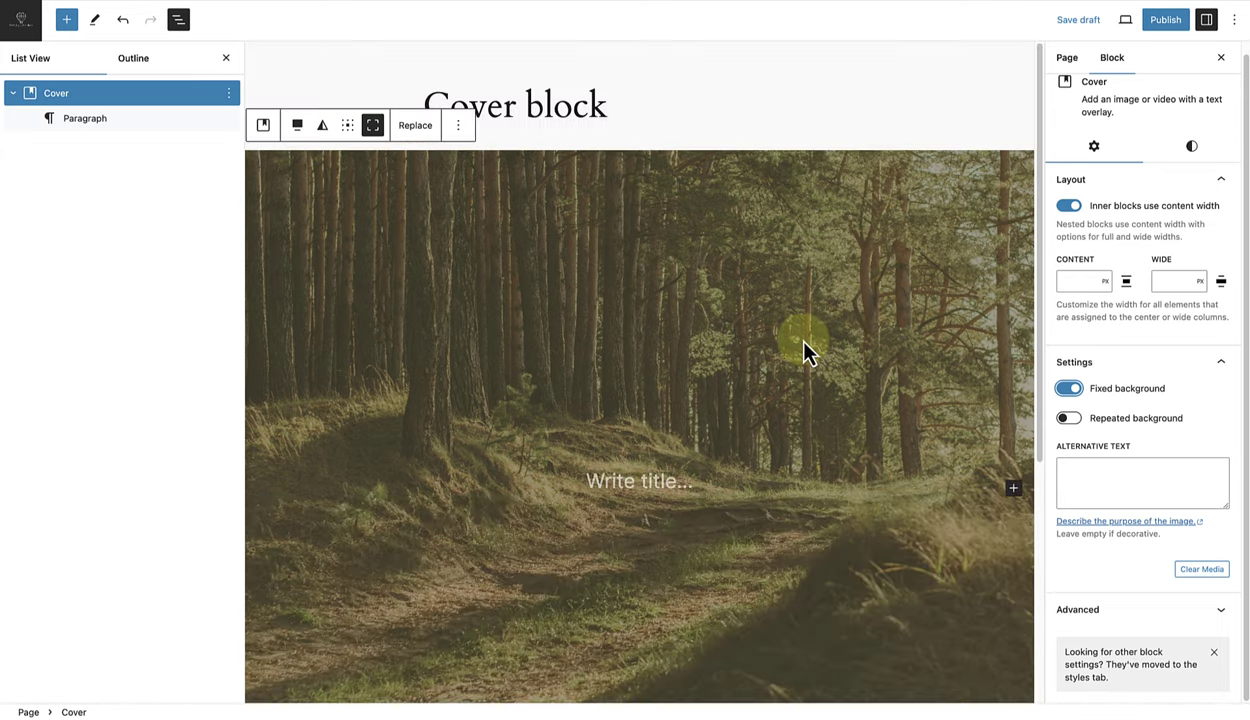
{"action": "left_click", "coordinate": [1074, 392]}
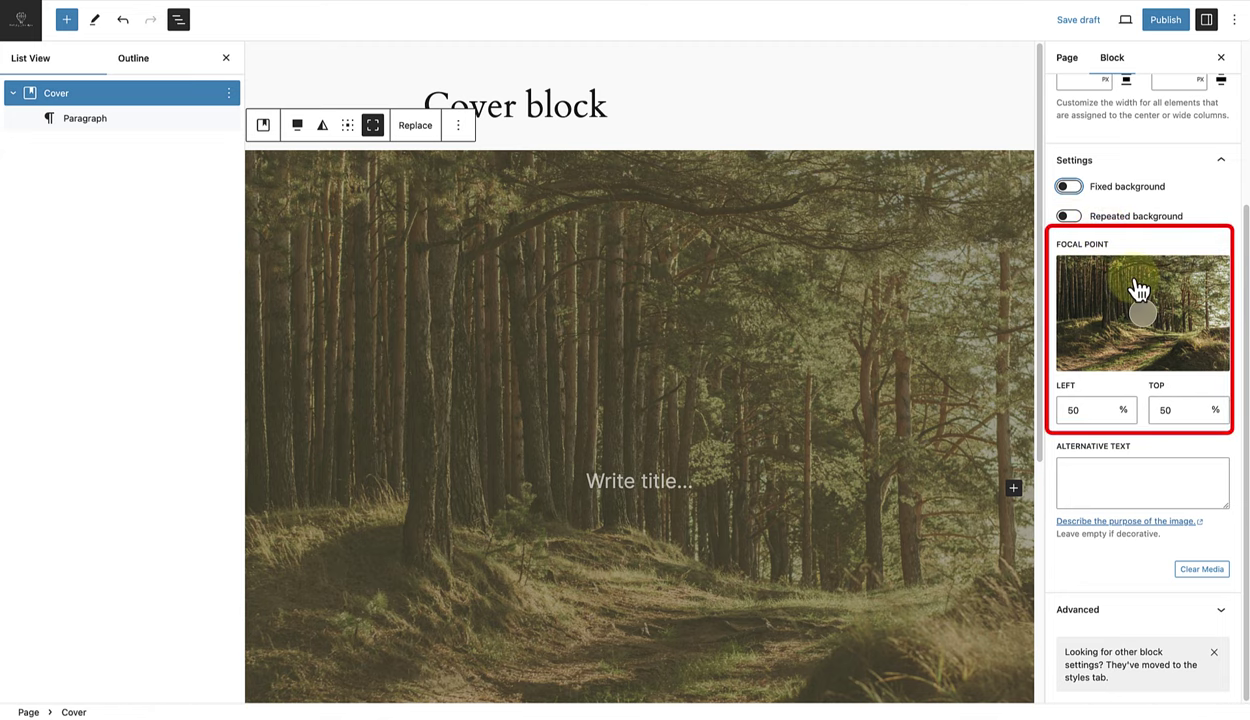
Move the forest image's focal point to 27% left and 35% top.
{"action": "mouse_move", "coordinate": [1107, 280]}
{"action": "left_mouse_down"}
{"action": "mouse_move", "coordinate": [1148, 326]}
{"action": "mouse_move", "coordinate": [1108, 303]}
{"action": "left_mouse_up"}
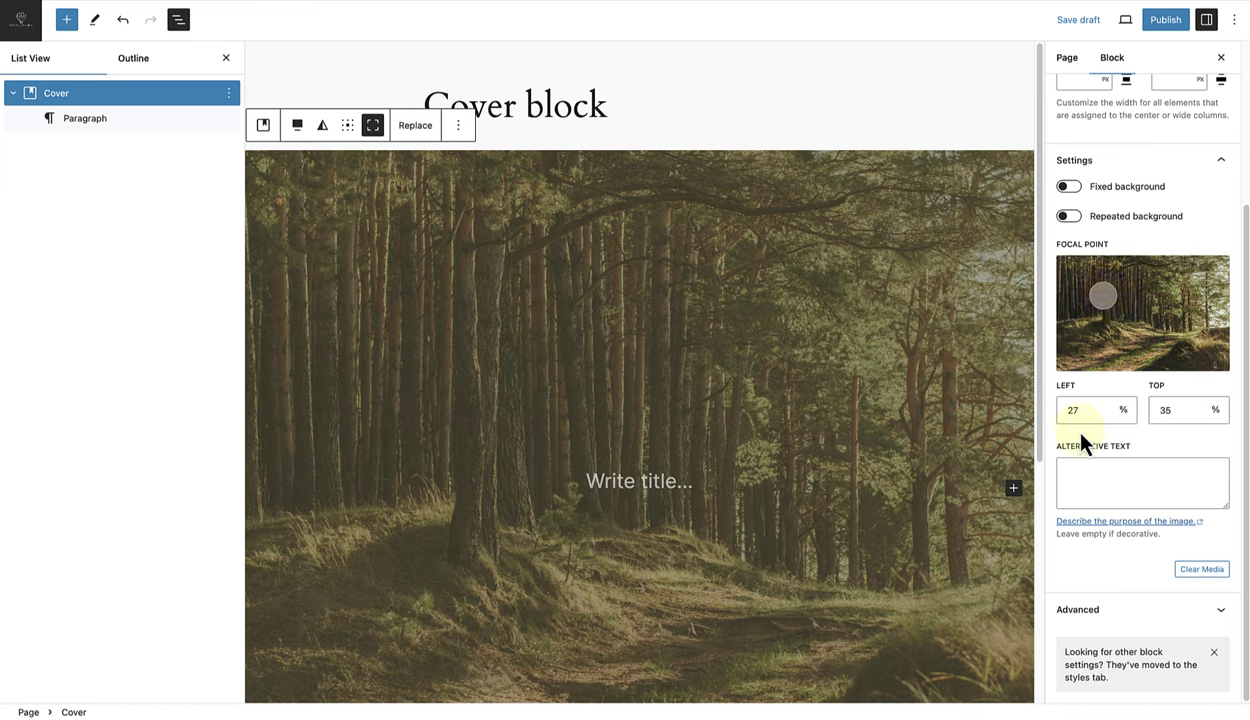
{"action": "left_click", "coordinate": [1070, 472]}
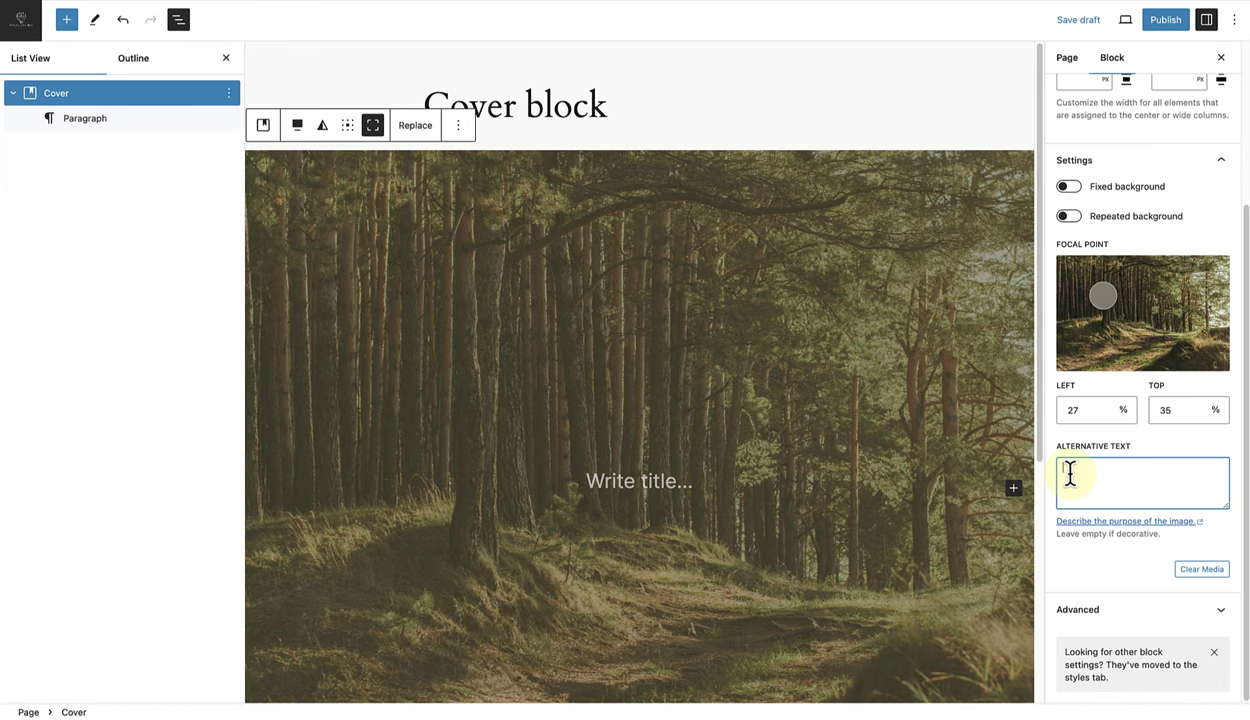
{"action": "left_click_drag", "start_coordinate": [1245, 411], "coordinate": [1245, 255]}
Give the forest cover a Contrast (near-black) overlay at 20 opacity and more vertical padding.
{"action": "left_click", "coordinate": [1192, 162]}
{"action": "left_click", "coordinate": [1132, 289]}
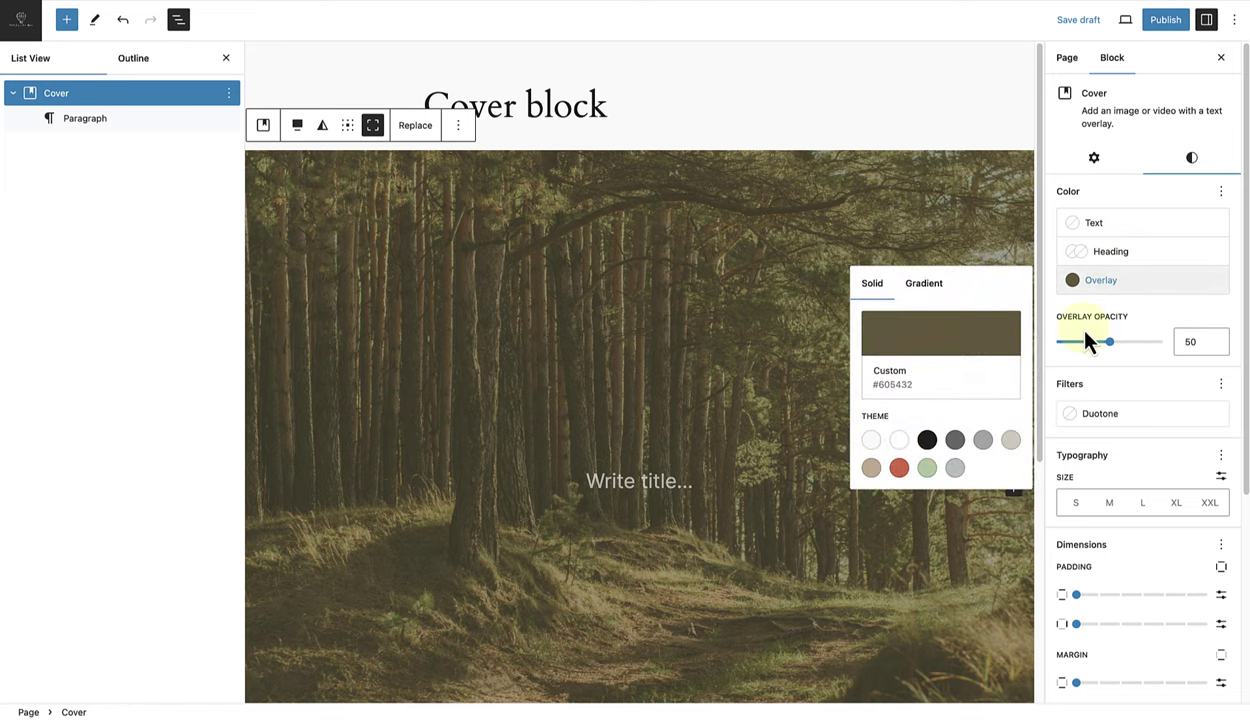
{"action": "left_click", "coordinate": [928, 446]}
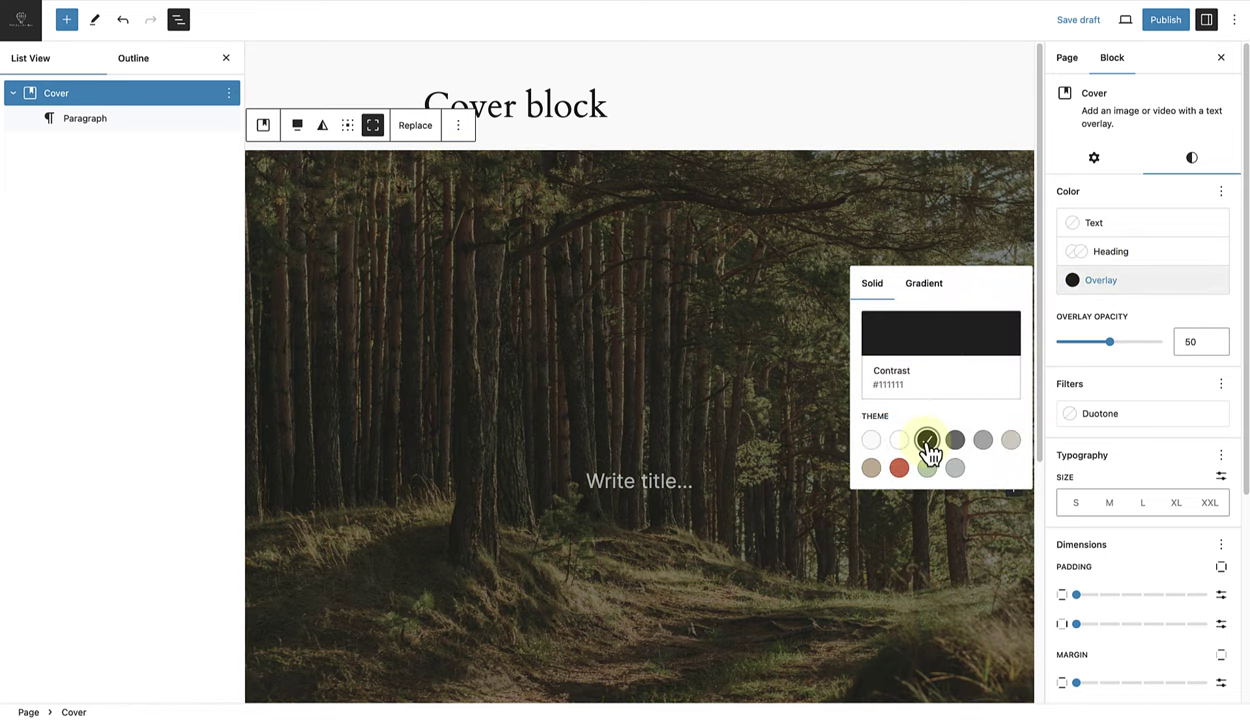
{"action": "left_click", "coordinate": [1133, 348]}
{"action": "left_click_drag", "start_coordinate": [1112, 352], "coordinate": [1083, 354]}
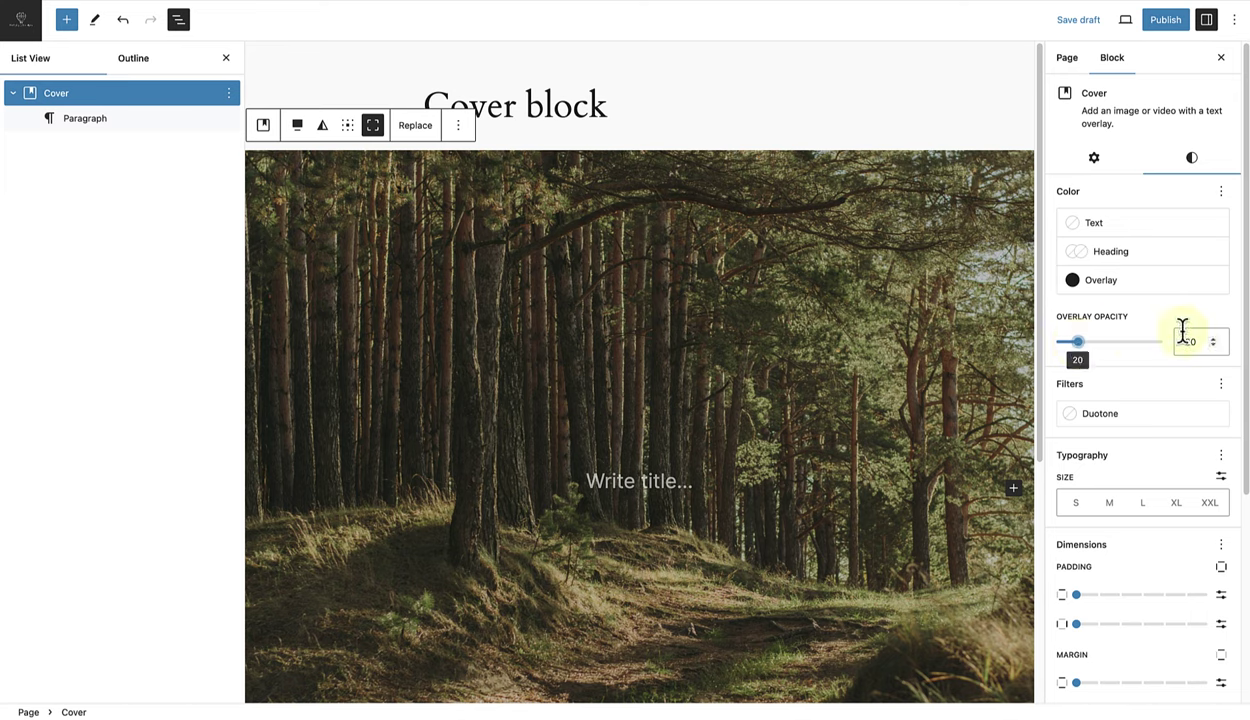
{"action": "left_click_drag", "start_coordinate": [1245, 329], "coordinate": [1245, 509]}
{"action": "left_click_drag", "start_coordinate": [1122, 297], "coordinate": [1142, 297]}
Set the cover's side padding to match its vertical padding.
{"action": "left_click", "coordinate": [1141, 325]}
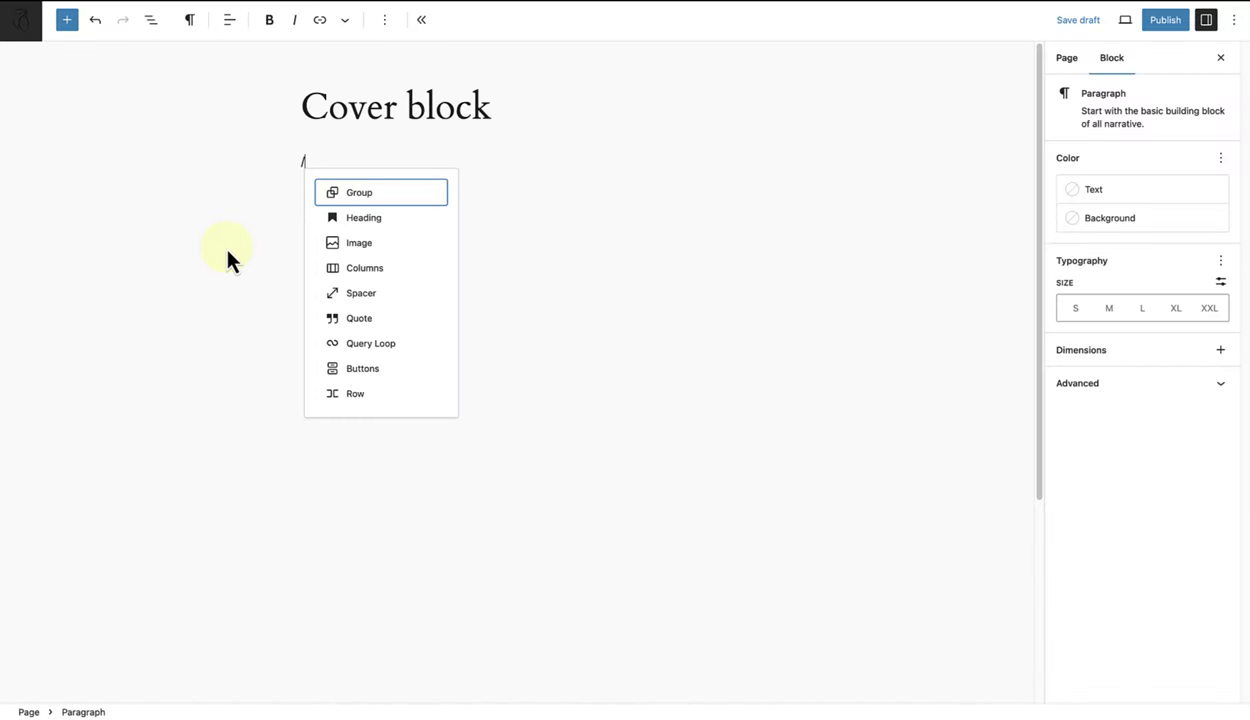
Insert a new Cover block via /cover with the mountain lake photo as background.
{"action": "type", "text": "/cover"}
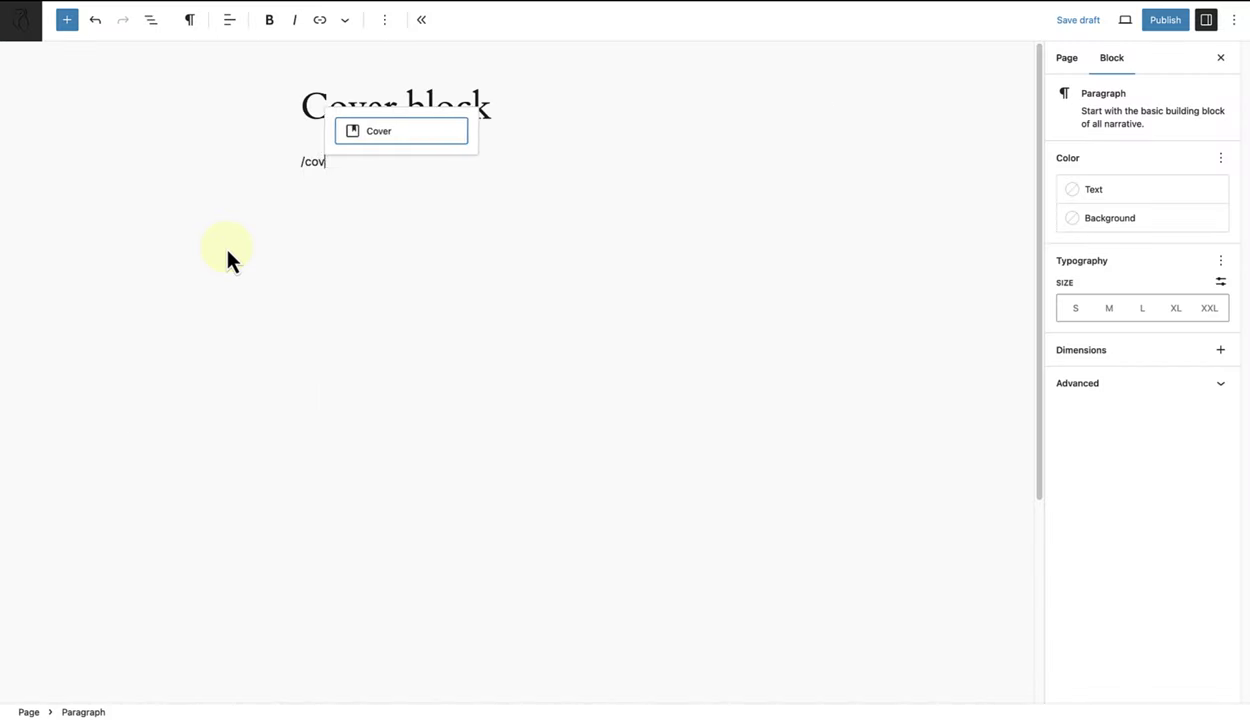
{"action": "left_click", "coordinate": [390, 138]}
{"action": "left_click", "coordinate": [405, 227]}
{"action": "left_click", "coordinate": [515, 292]}
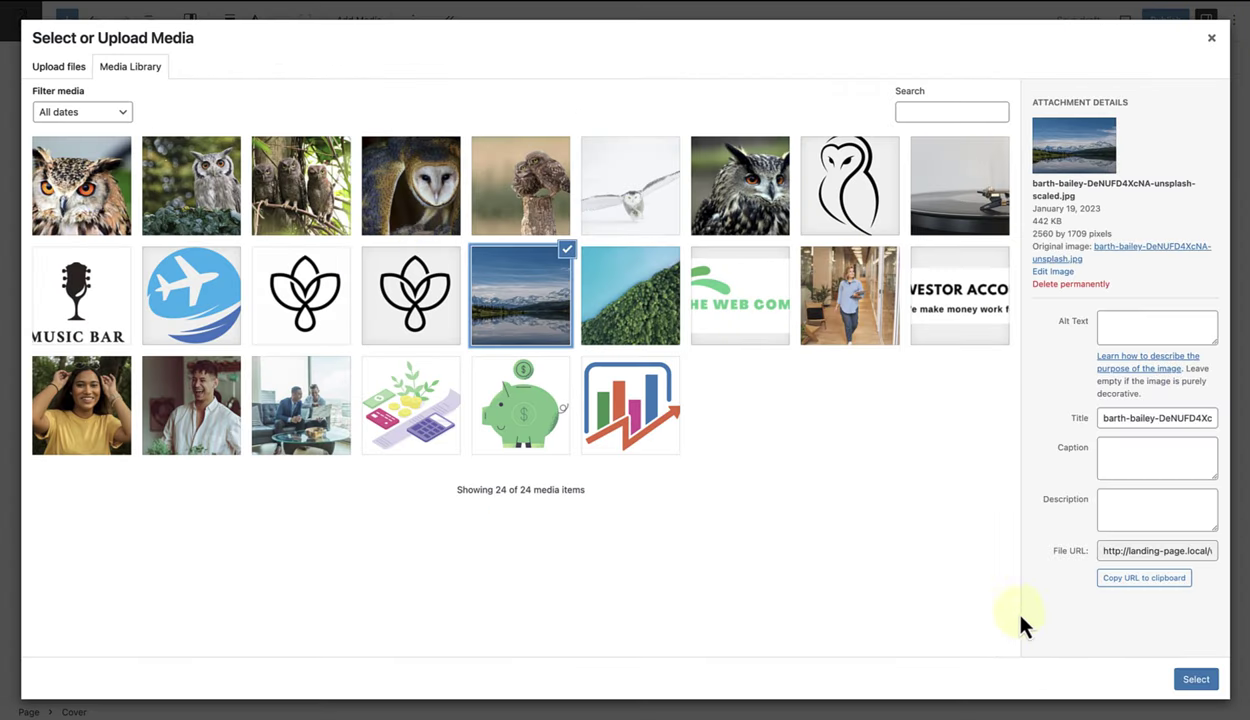
{"action": "left_click", "coordinate": [1196, 679]}
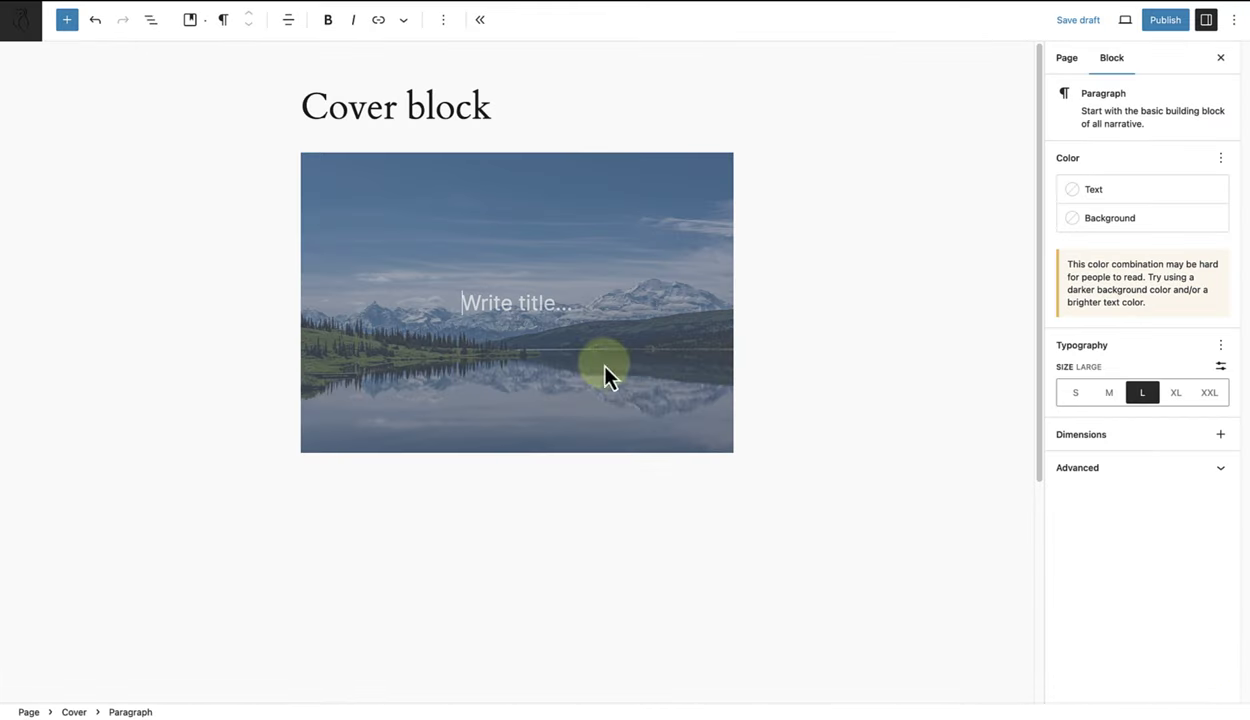
Stretch the lake cover block to full width.
{"action": "left_click", "coordinate": [346, 193]}
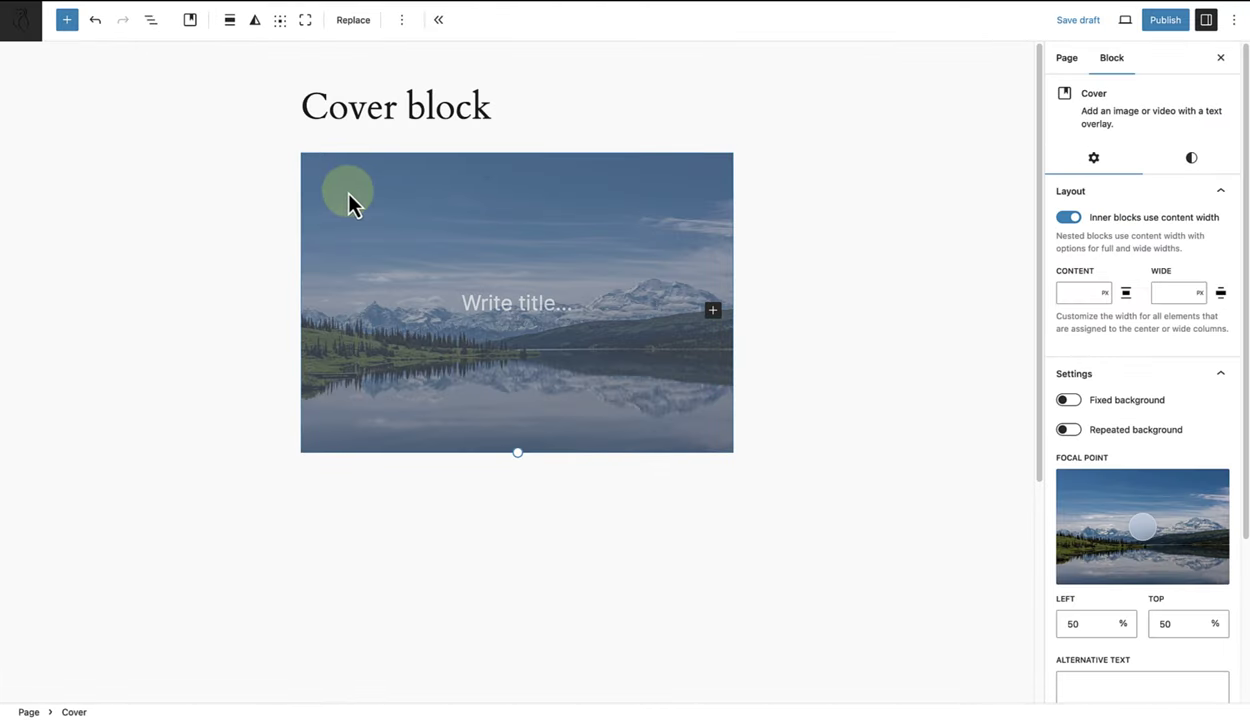
{"action": "left_click", "coordinate": [229, 22]}
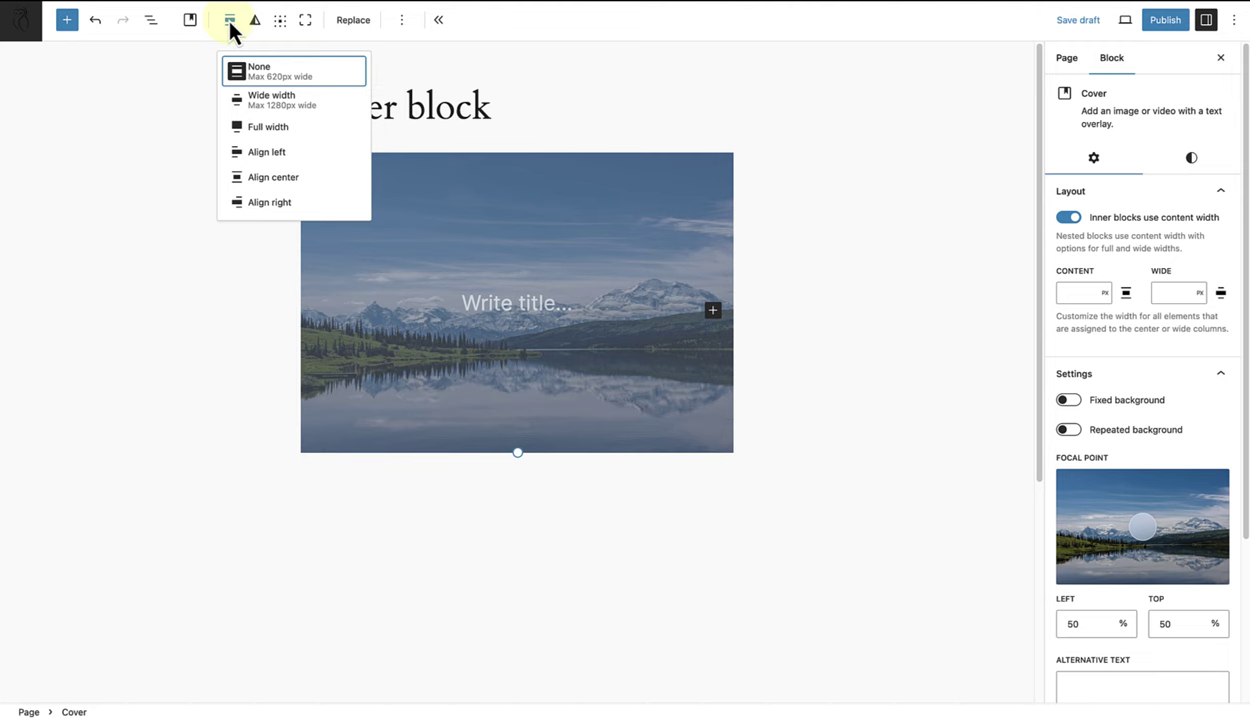
{"action": "left_click", "coordinate": [243, 127]}
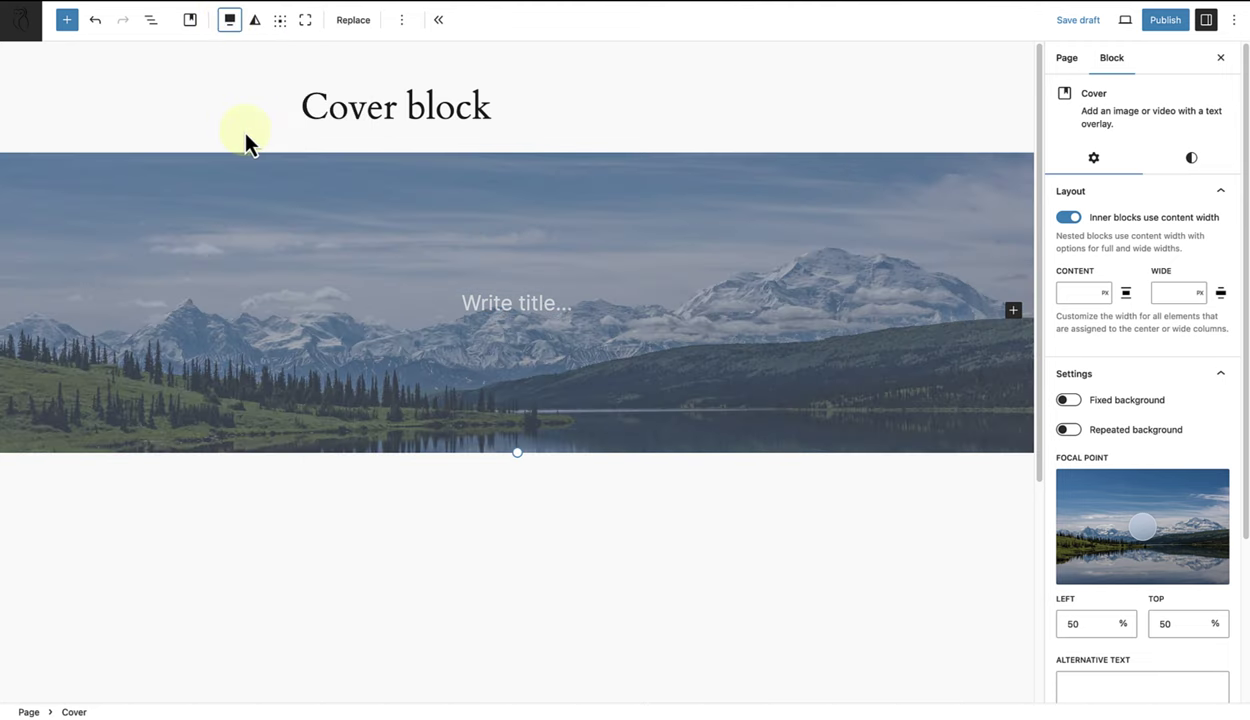
Place the cover text at top centre and type 'Explore the mountains'.
{"action": "left_click", "coordinate": [280, 22]}
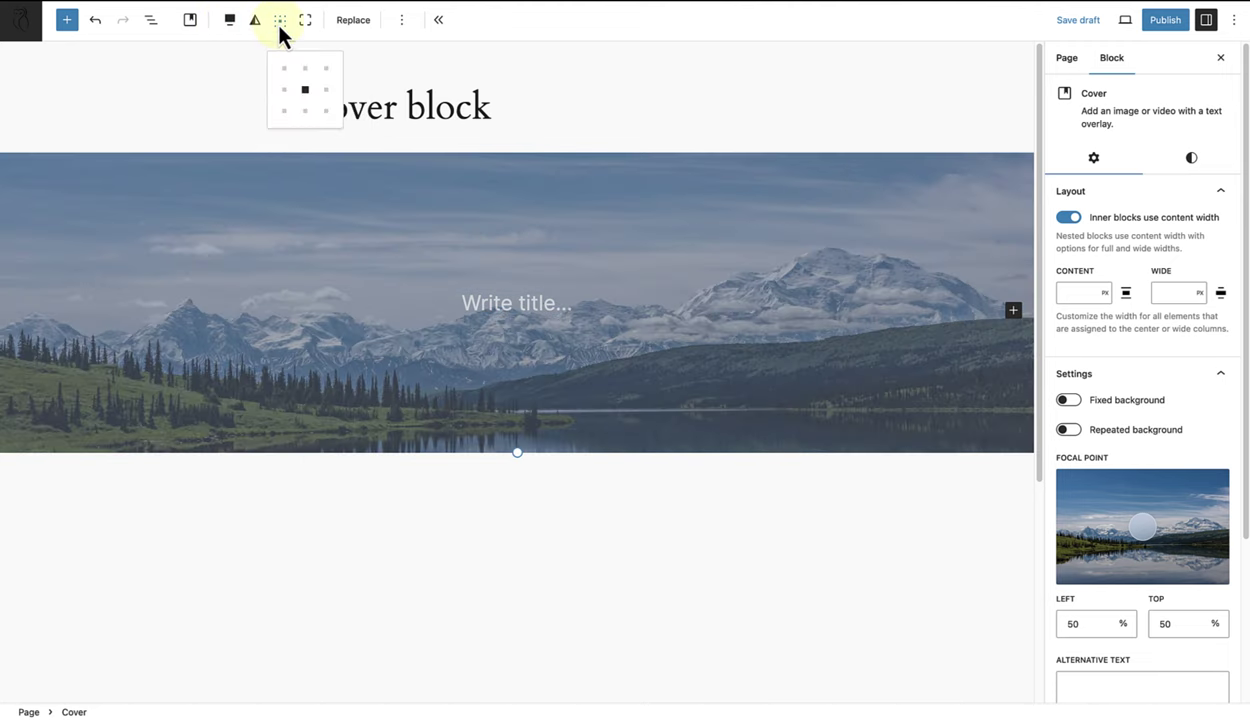
{"action": "left_click", "coordinate": [305, 70]}
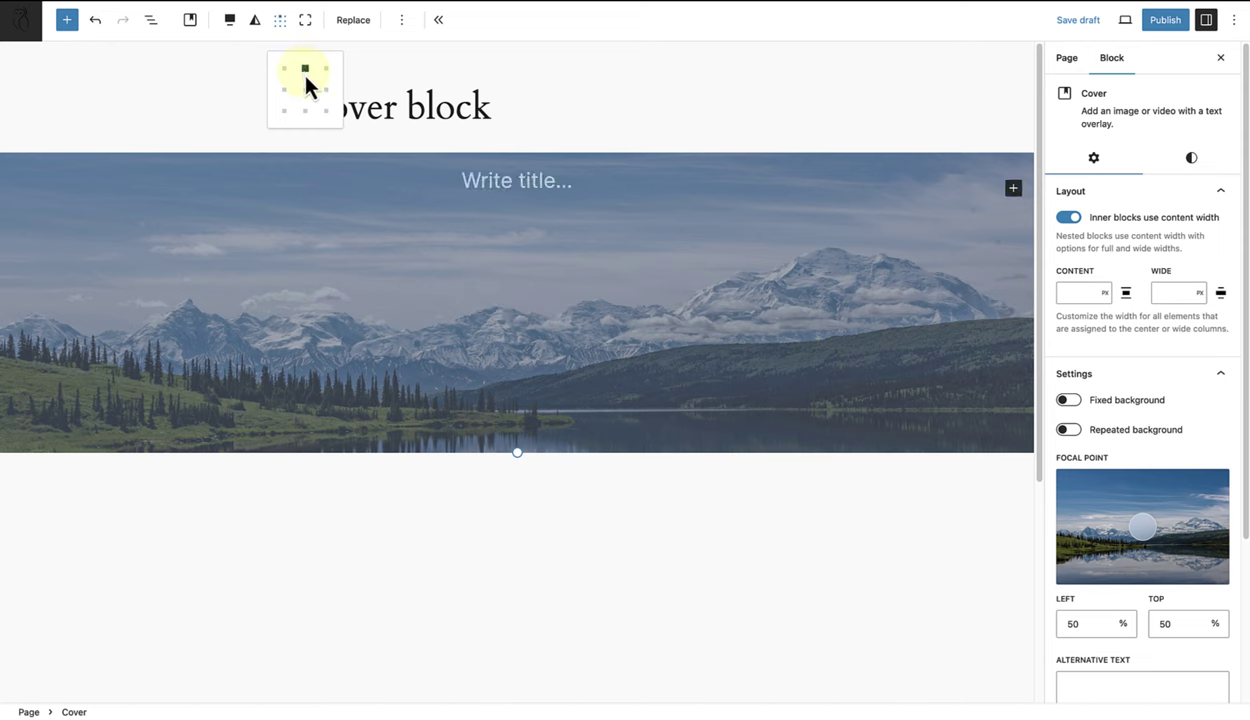
{"action": "left_click", "coordinate": [477, 190]}
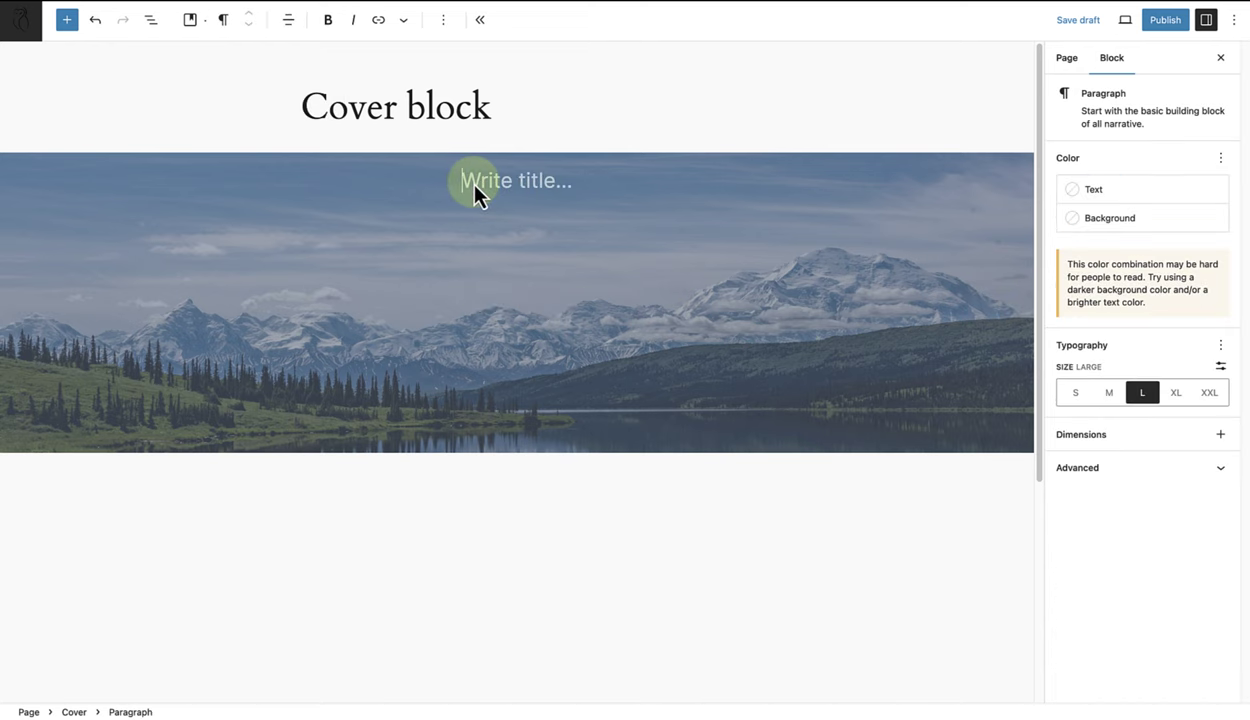
{"action": "type", "text": "Explore the mountains"}
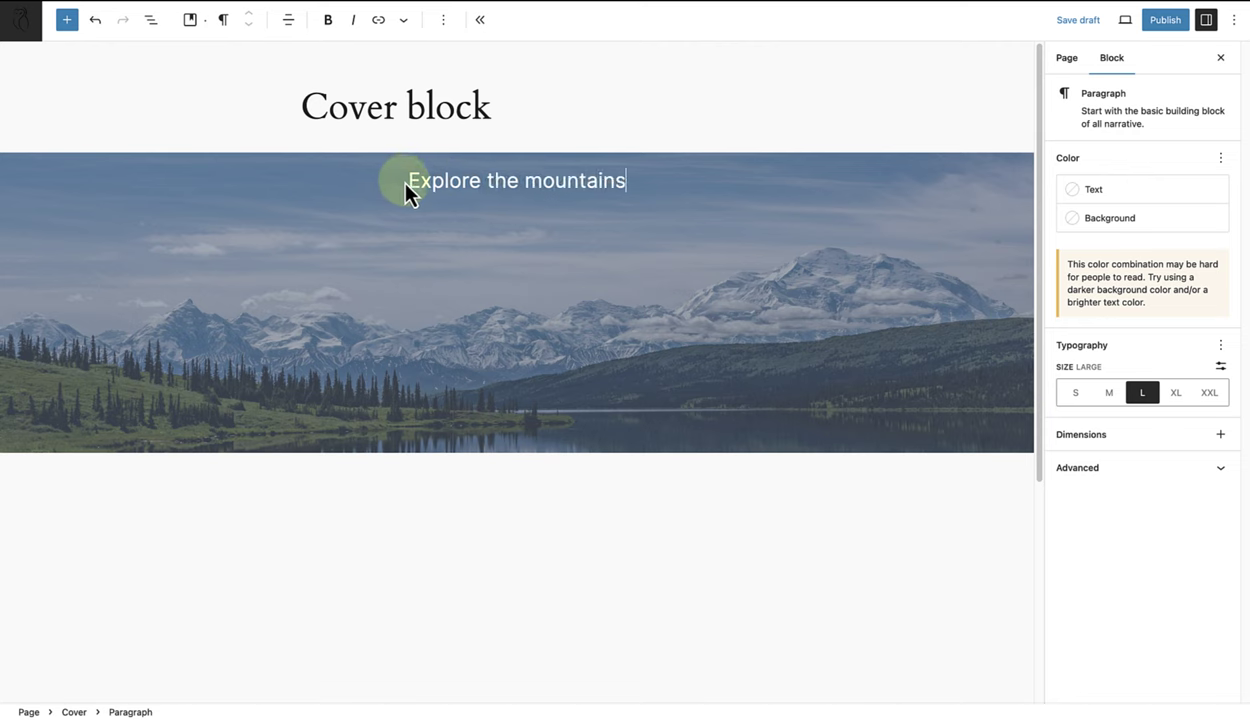
Give the heading text a custom 4 rem font size and Medium font weight.
{"action": "left_click_drag", "start_coordinate": [408, 188], "coordinate": [625, 200]}
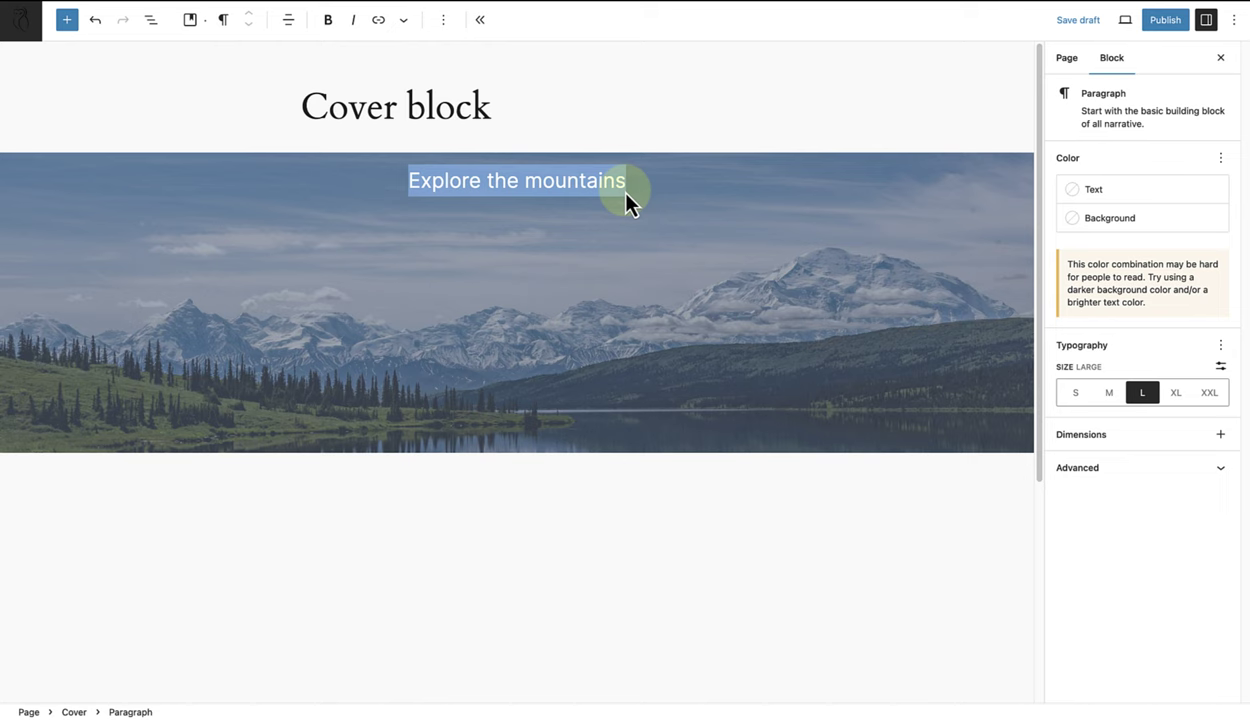
{"action": "left_click", "coordinate": [1220, 367]}
{"action": "left_click", "coordinate": [1095, 400]}
{"action": "type", "text": "4"}
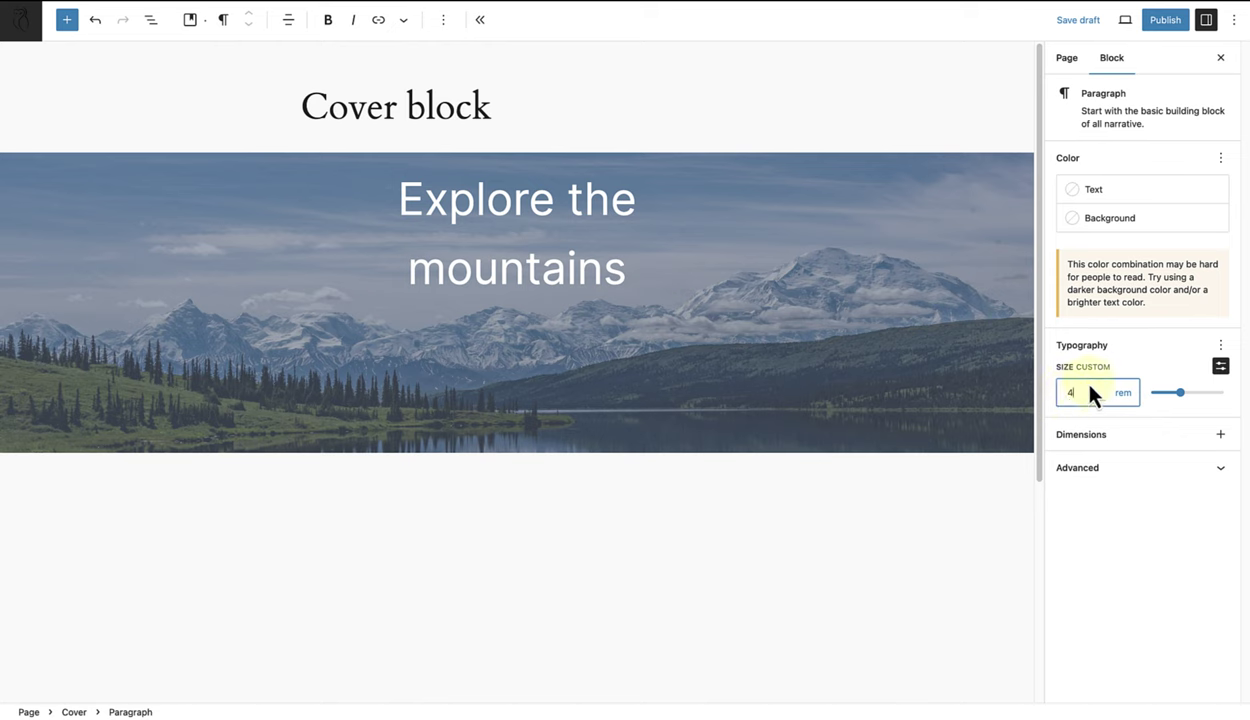
{"action": "left_click", "coordinate": [1220, 346]}
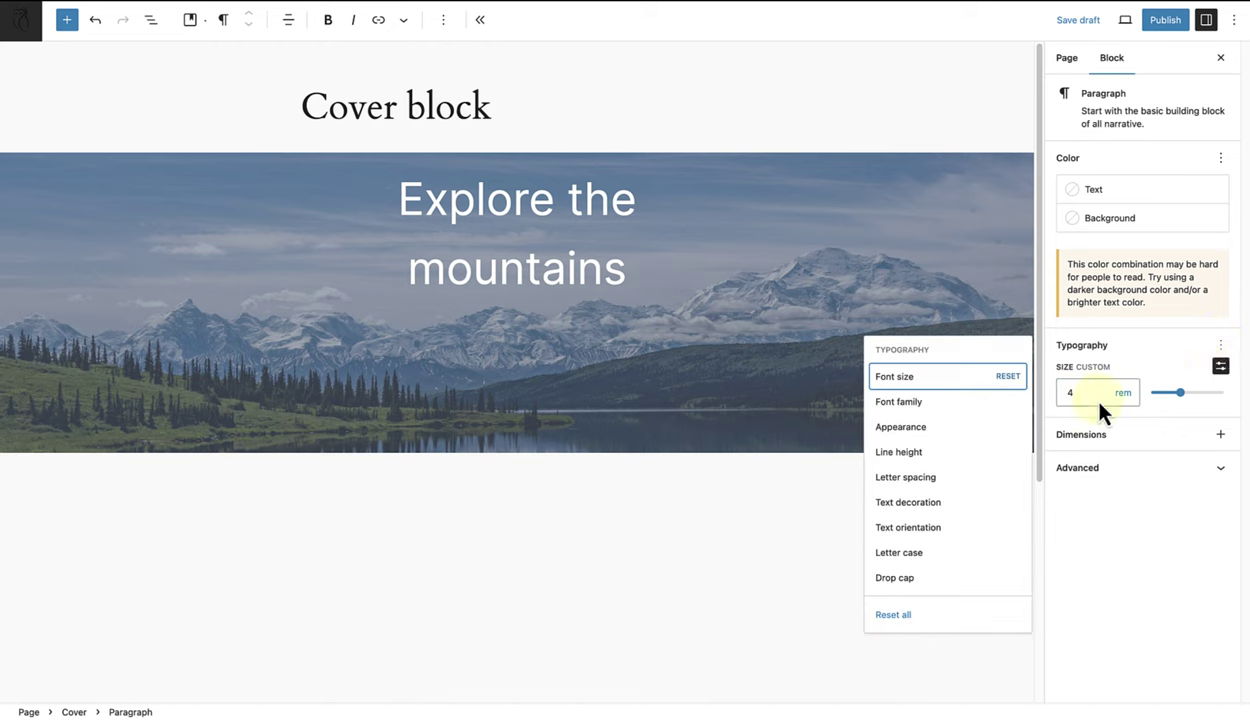
{"action": "left_click", "coordinate": [914, 425]}
{"action": "left_click", "coordinate": [1084, 451]}
{"action": "left_click", "coordinate": [1106, 618]}
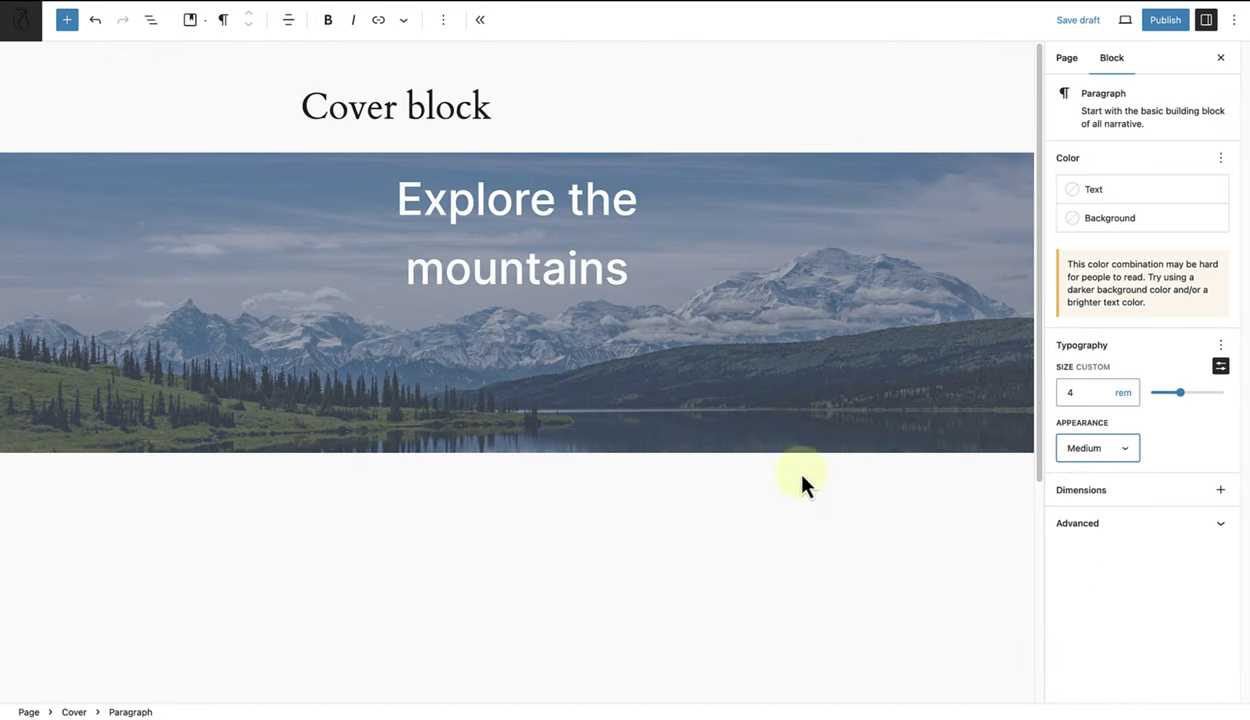
Group the 'Explore the mountains' paragraph, turn off content width, and align the group full width.
{"action": "left_click", "coordinate": [150, 21]}
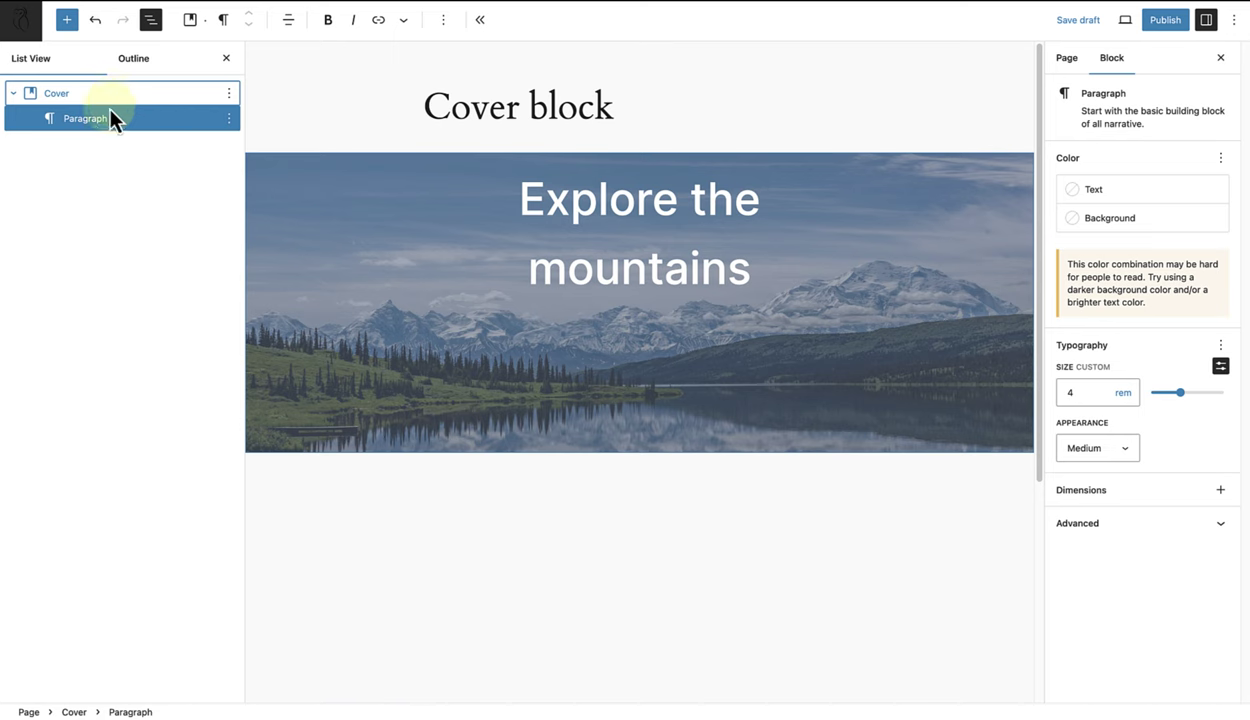
{"action": "left_click", "coordinate": [229, 119]}
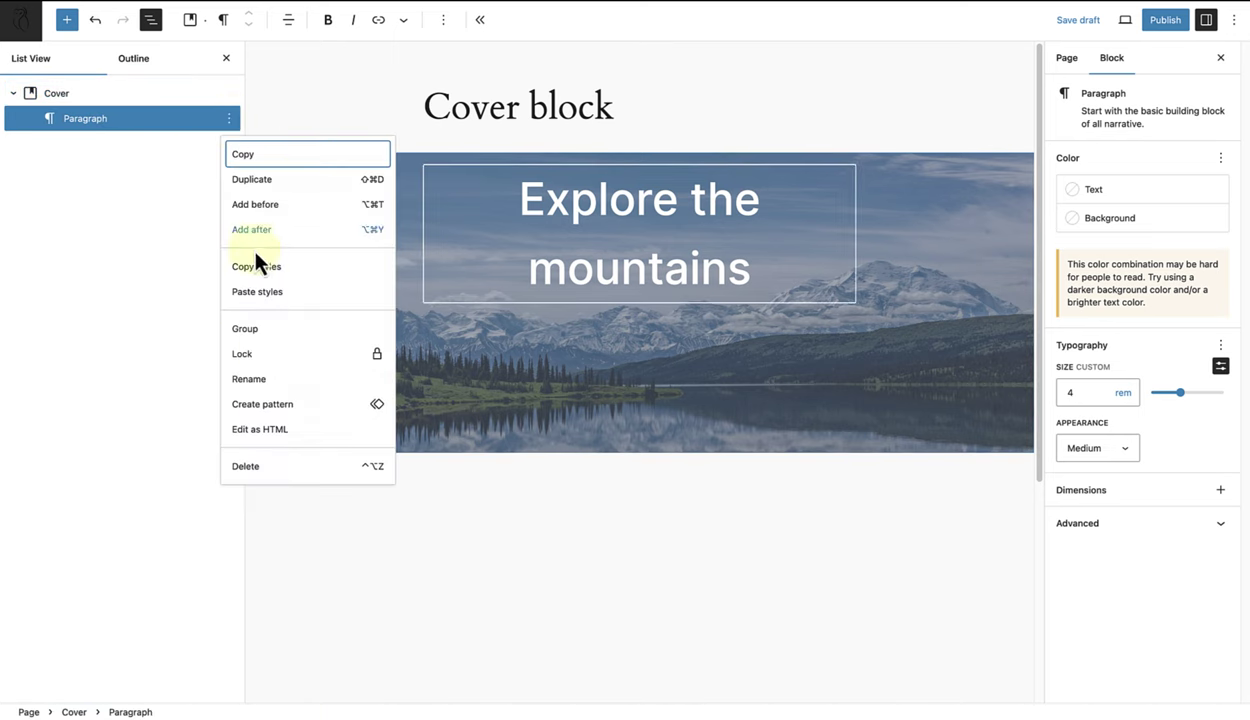
{"action": "left_click", "coordinate": [245, 328]}
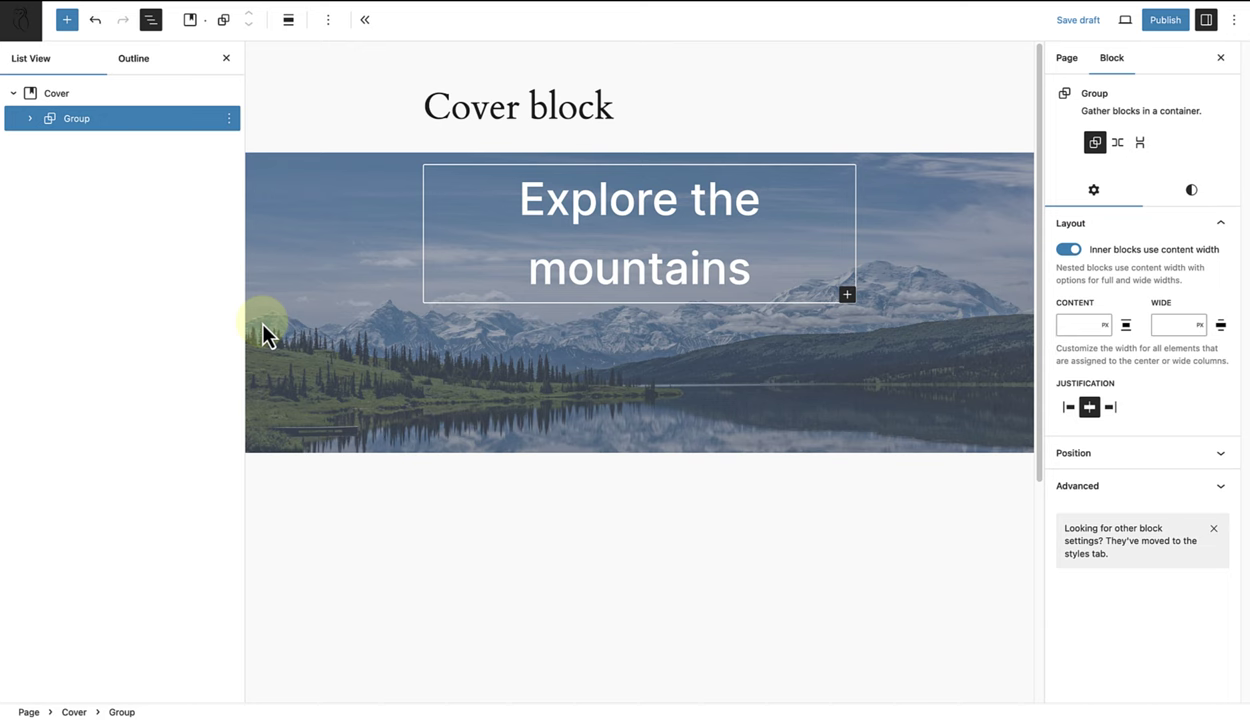
{"action": "left_click", "coordinate": [1069, 250]}
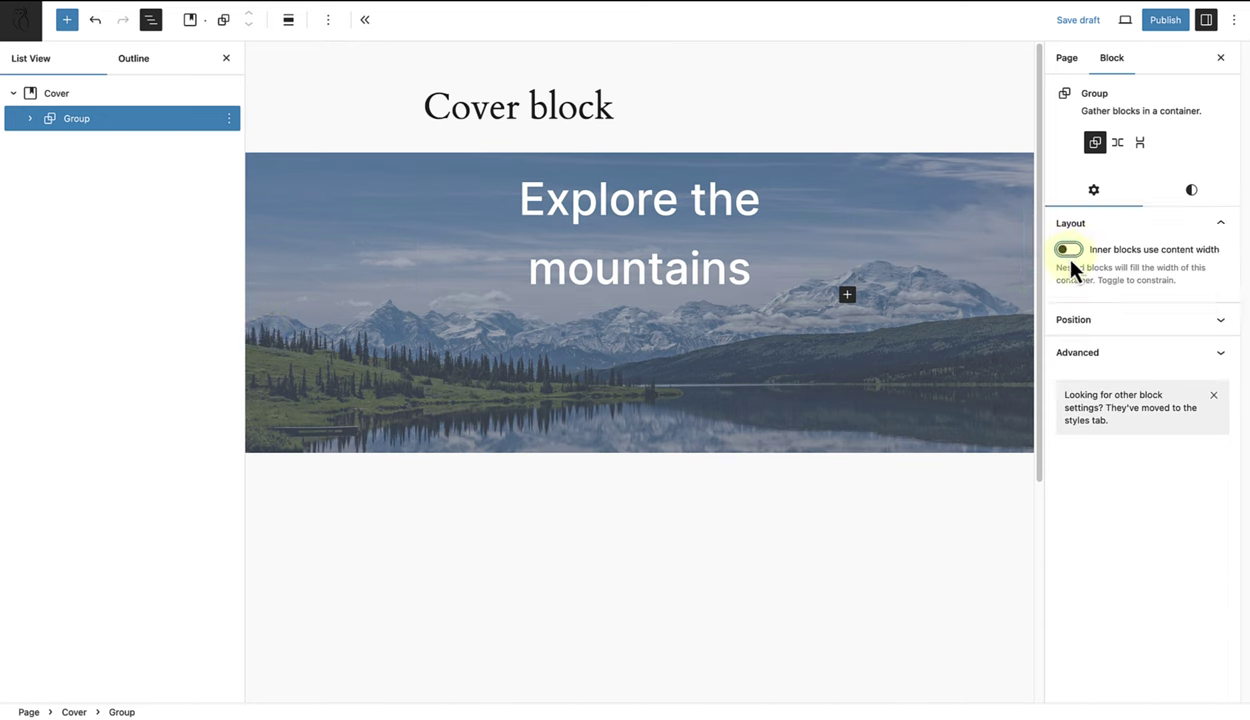
{"action": "left_click", "coordinate": [289, 22]}
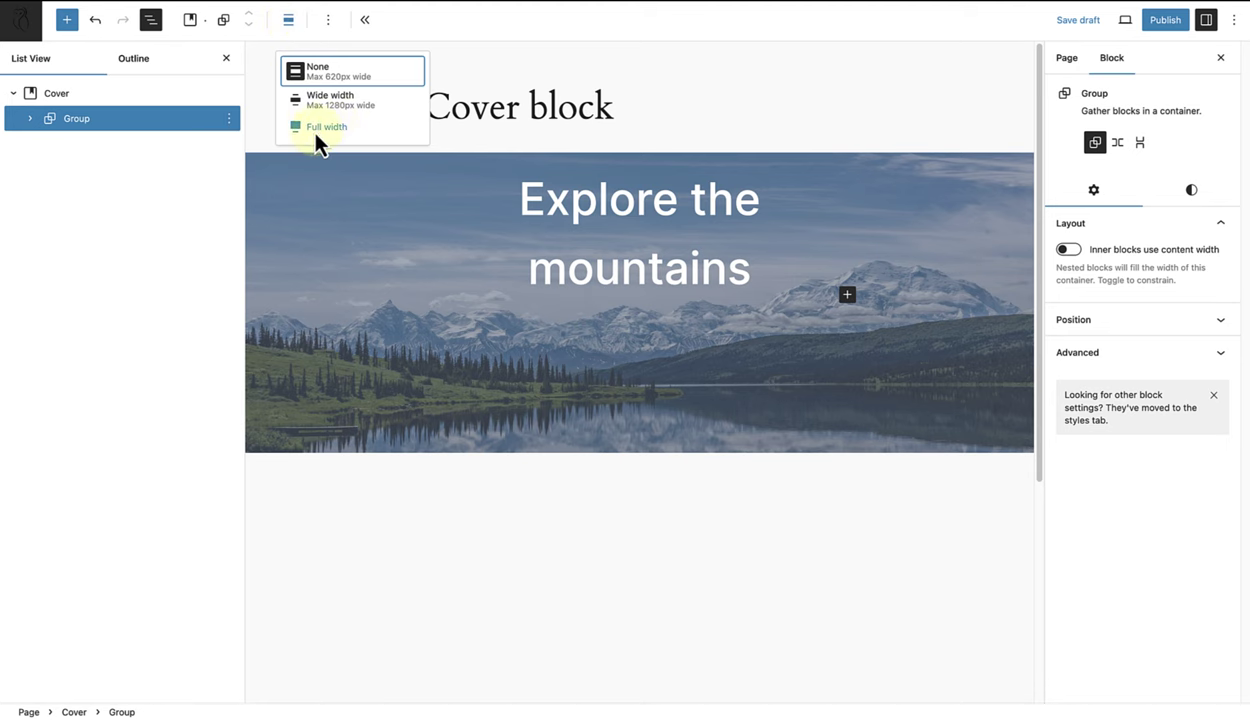
{"action": "left_click", "coordinate": [337, 128]}
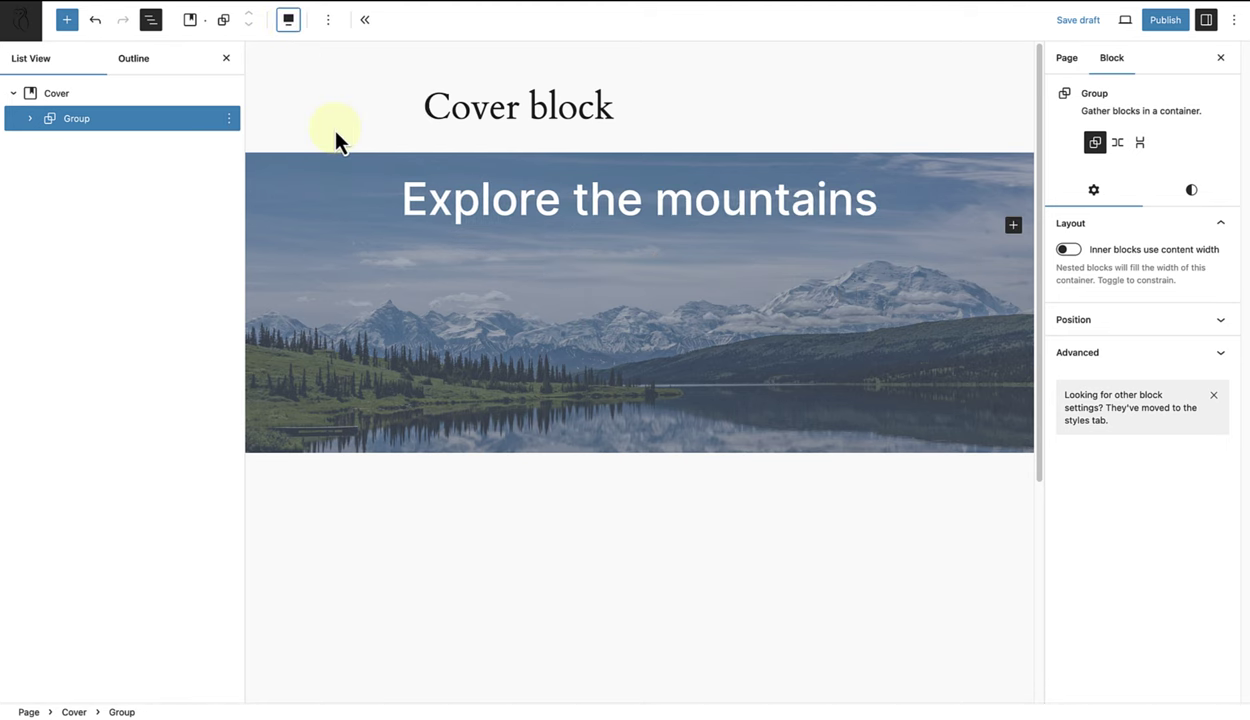
Add vertical and horizontal padding to the mountain cover so the heading sits lower.
{"action": "left_click", "coordinate": [123, 93]}
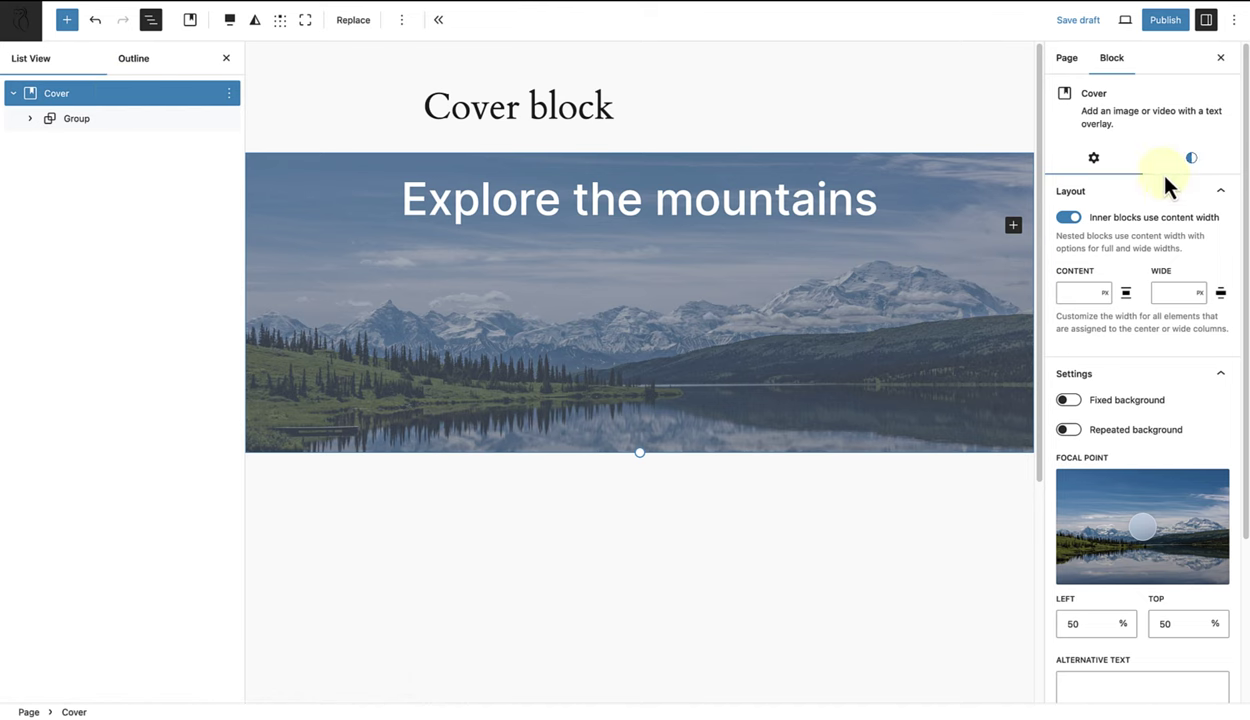
{"action": "left_click", "coordinate": [1189, 169]}
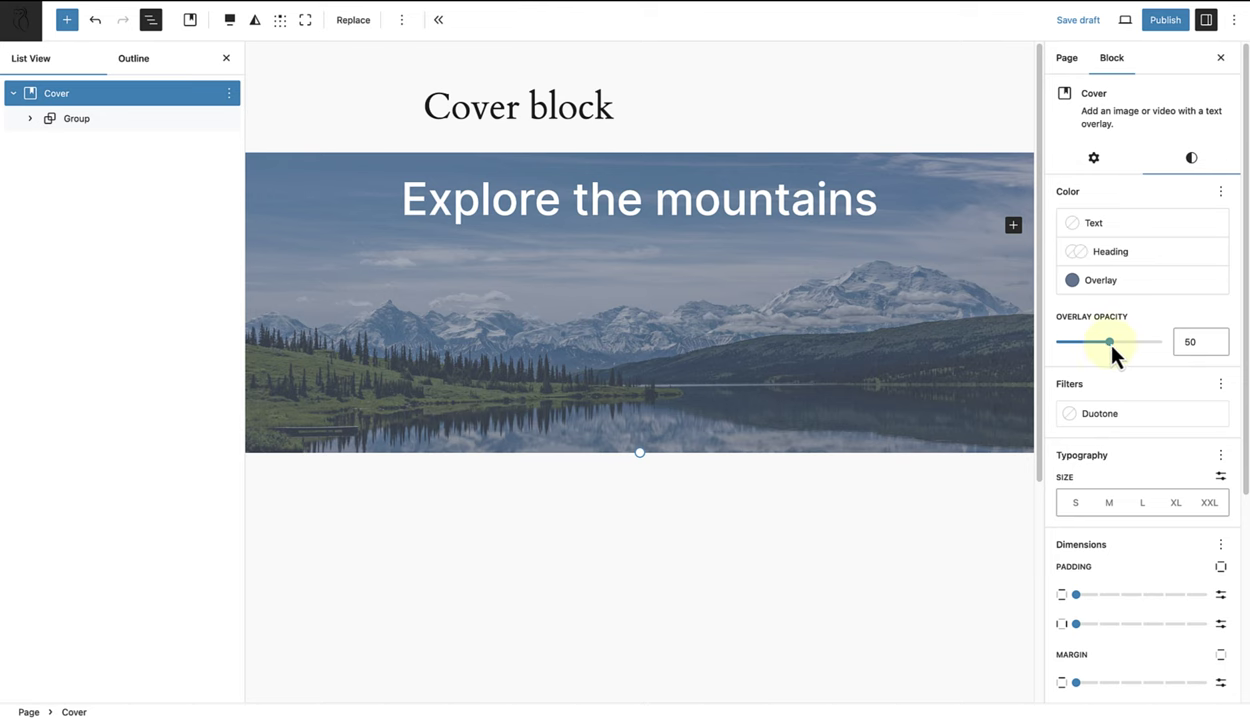
{"action": "left_click_drag", "start_coordinate": [1240, 307], "coordinate": [1228, 460]}
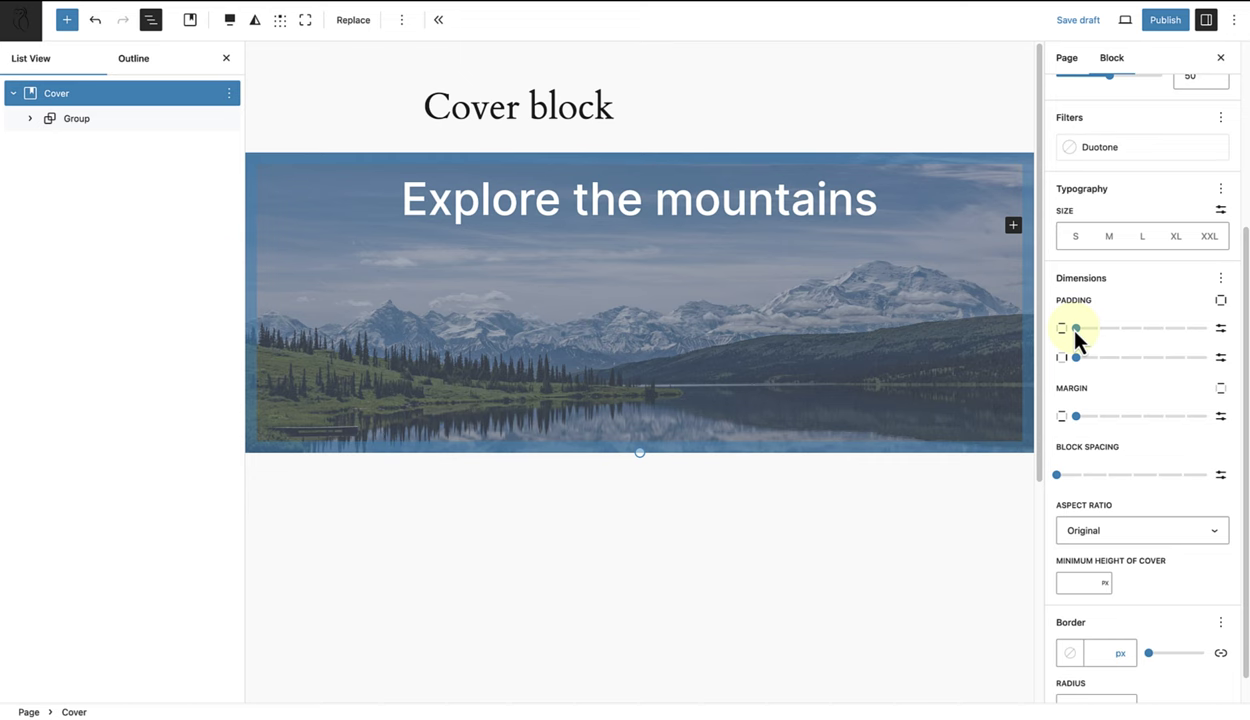
{"action": "left_click_drag", "start_coordinate": [1078, 331], "coordinate": [1160, 340]}
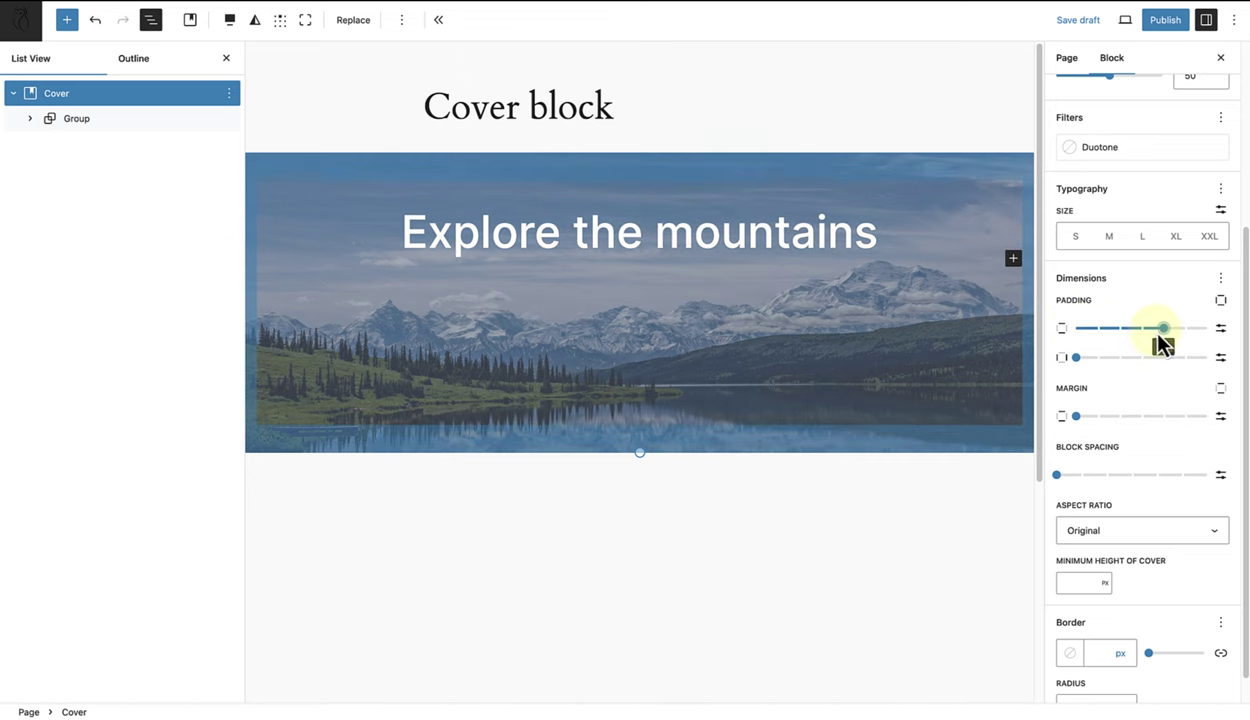
{"action": "left_click_drag", "start_coordinate": [1083, 360], "coordinate": [1135, 362]}
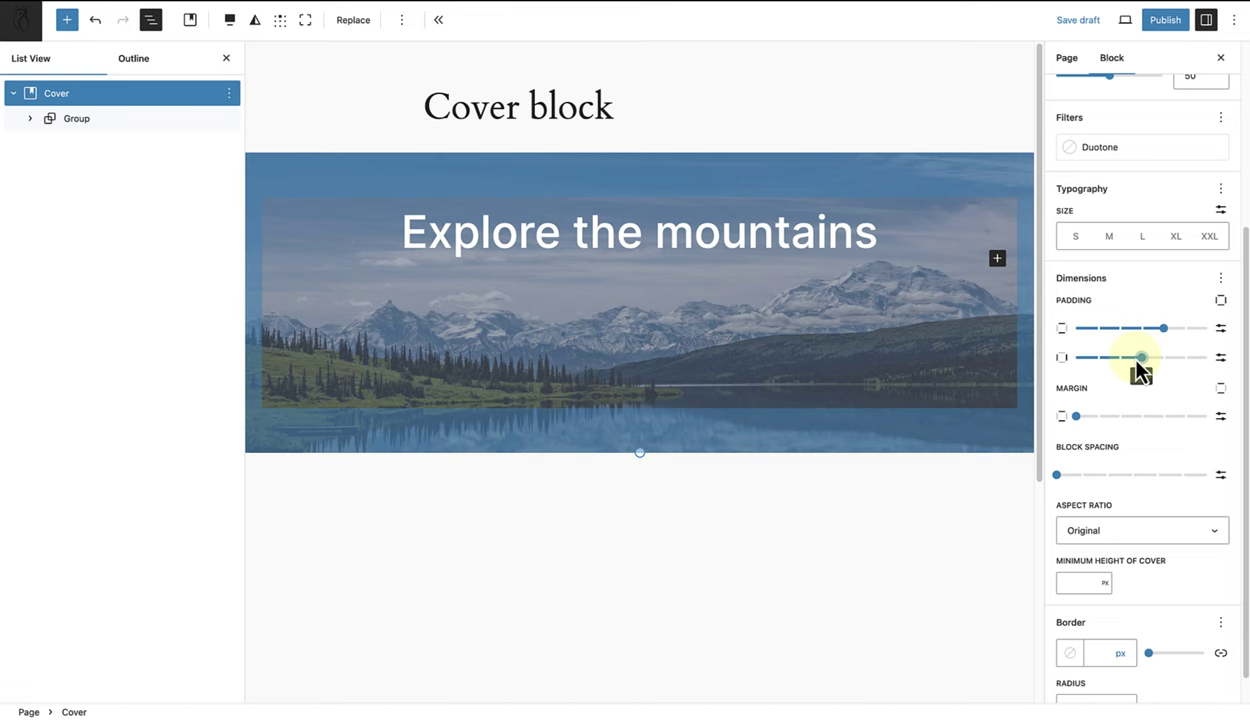
{"action": "left_click", "coordinate": [226, 58]}
Hide the settings sidebar and preview the mountain cover at Mobile size.
{"action": "left_click", "coordinate": [1206, 20]}
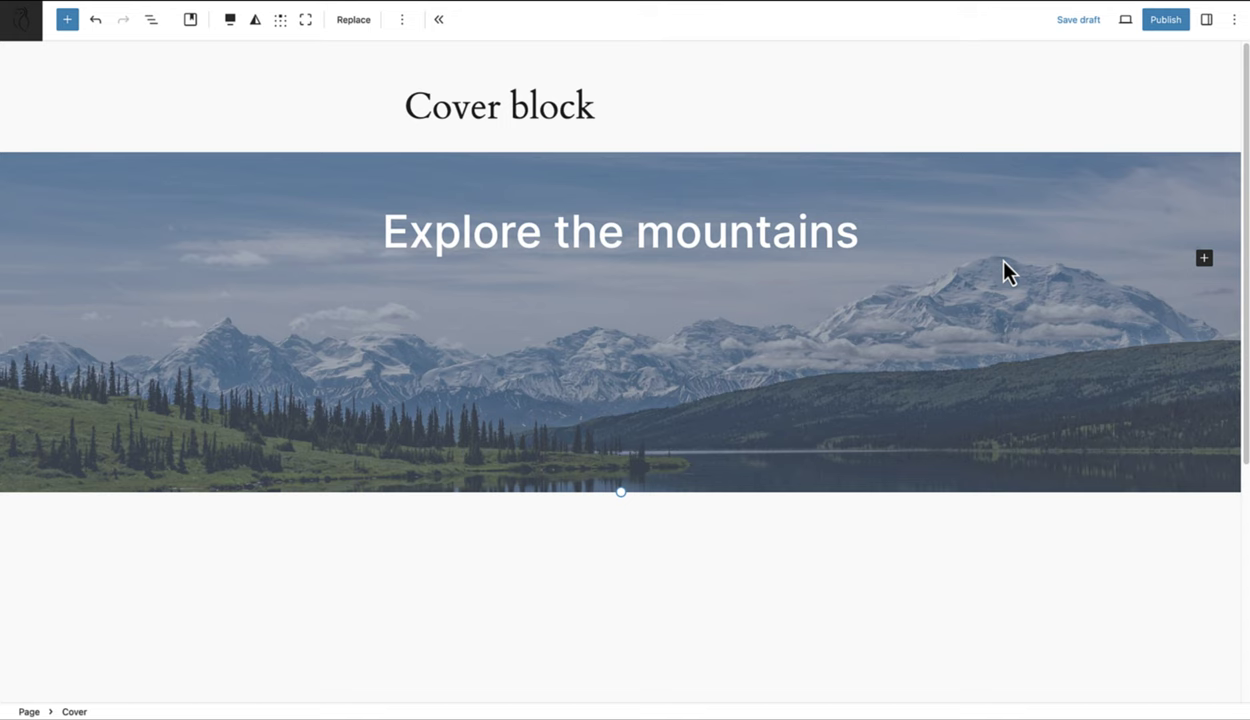
{"action": "left_click", "coordinate": [997, 268]}
{"action": "left_click", "coordinate": [1125, 20]}
{"action": "left_click", "coordinate": [1097, 107]}
{"action": "scroll", "coordinate": [700, 255], "scroll_direction": "up", "scroll_amount": 1}
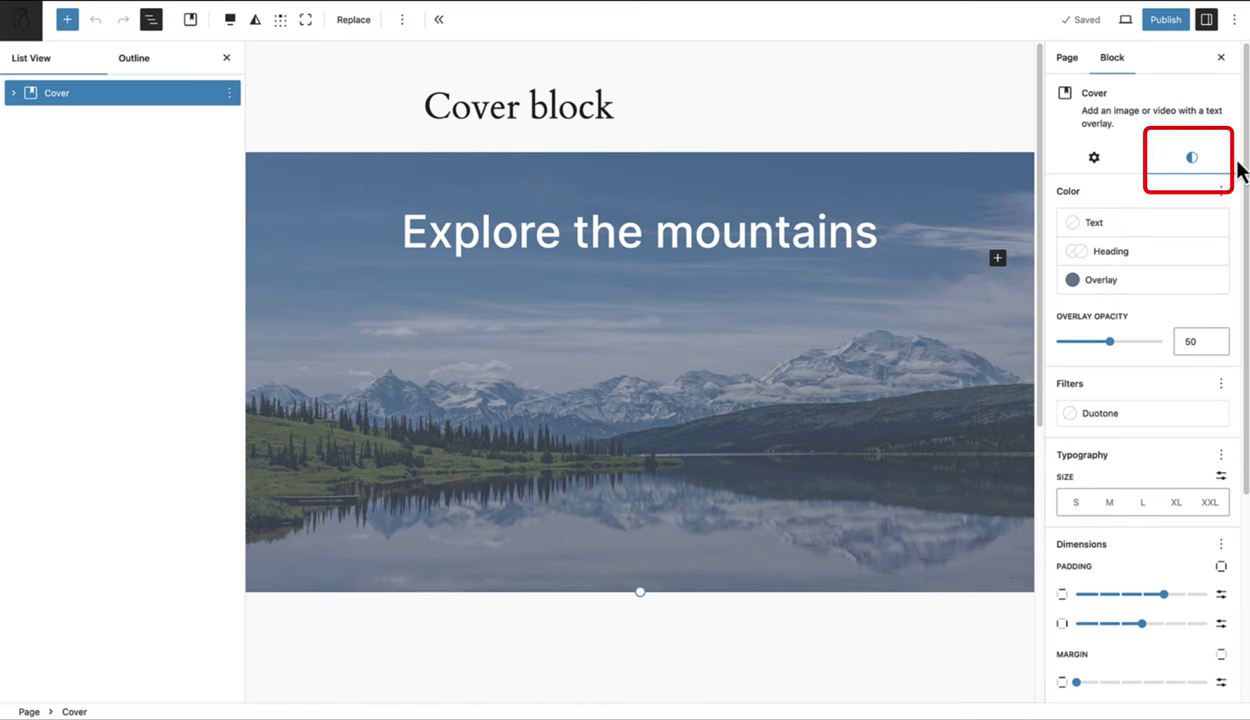
Set the mountain cover's aspect ratio to Classic - 3:2.
{"action": "scroll", "coordinate": [1238, 200], "scroll_direction": "down", "scroll_amount": 2}
{"action": "scroll", "coordinate": [1238, 205], "scroll_direction": "down", "scroll_amount": 5}
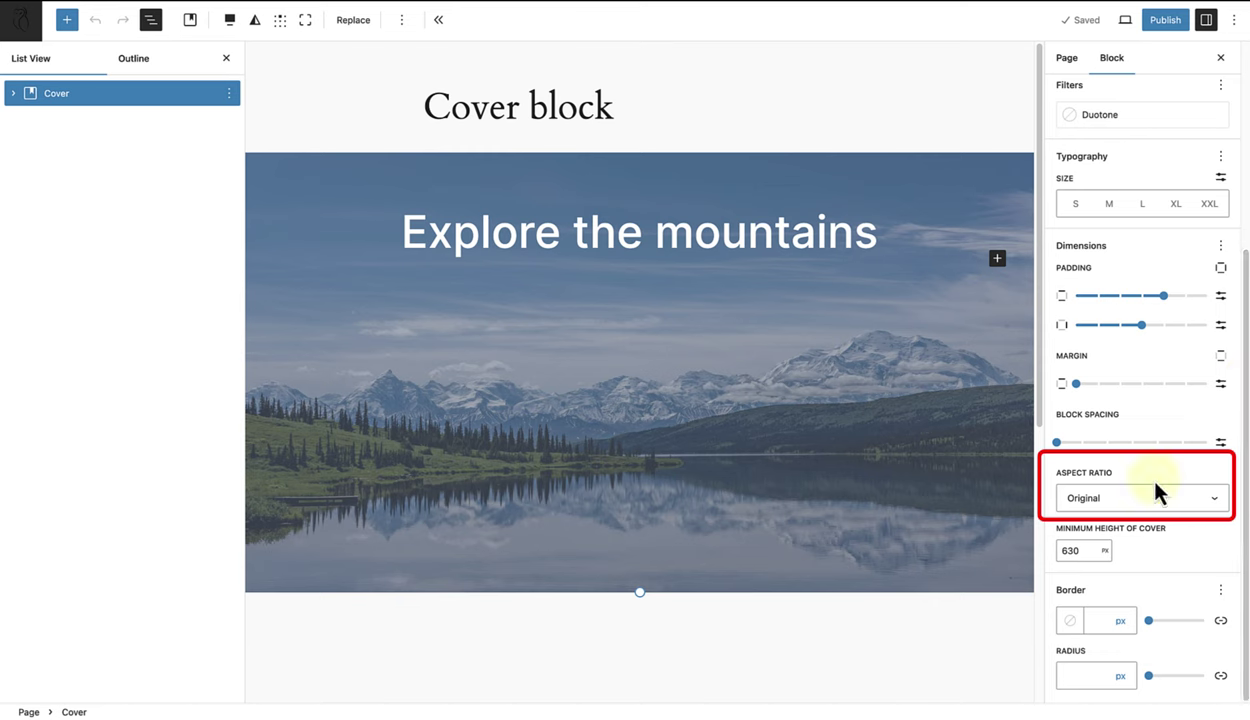
{"action": "left_click", "coordinate": [1142, 500]}
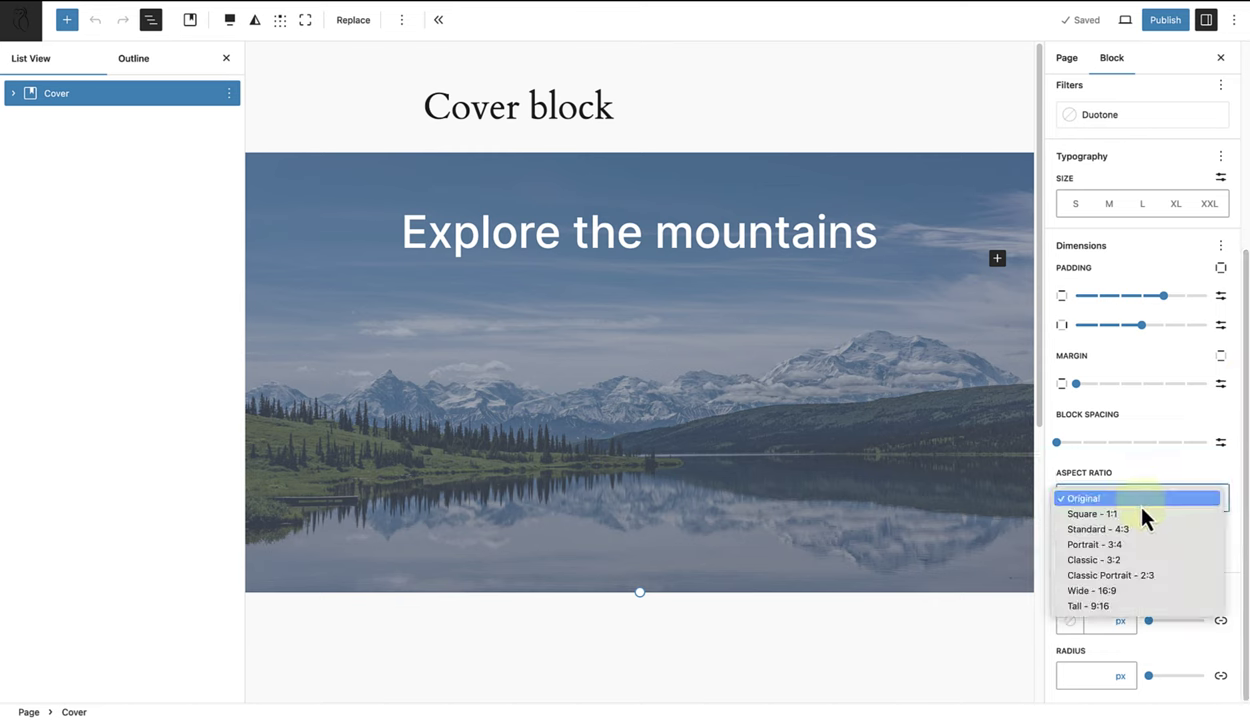
{"action": "left_click", "coordinate": [1086, 565]}
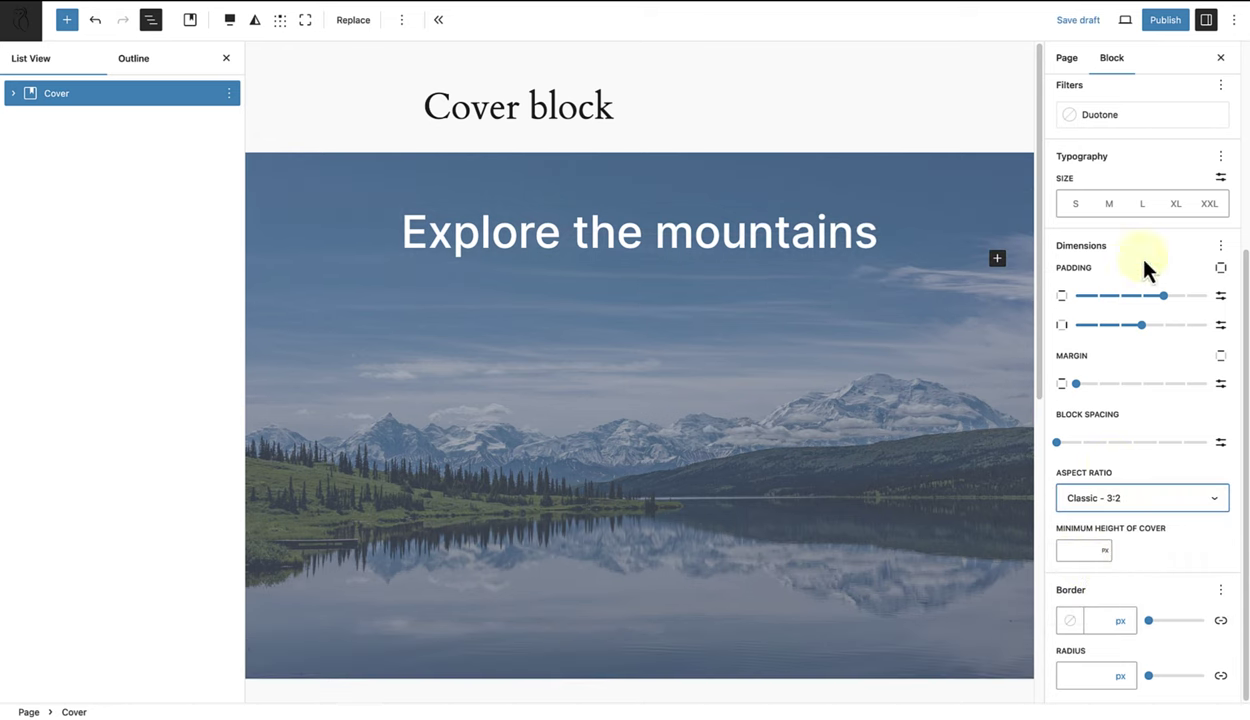
Save the draft and preview the page at Mobile width.
{"action": "left_click", "coordinate": [1078, 20]}
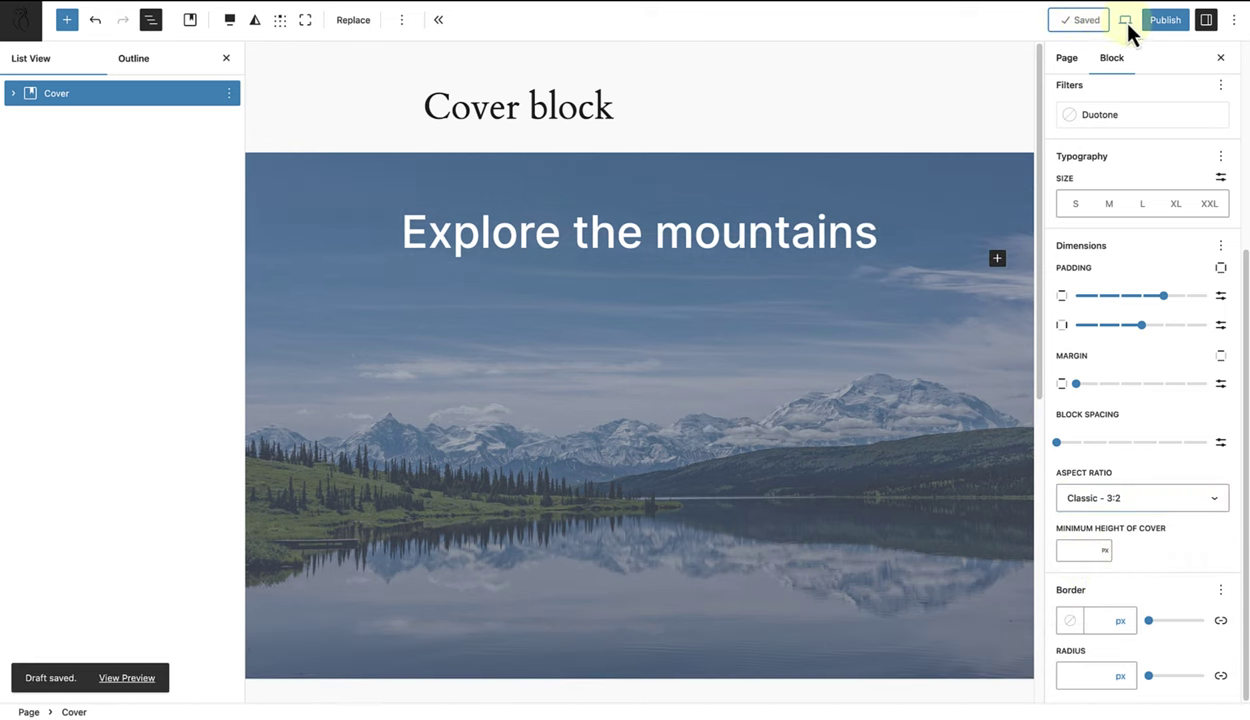
{"action": "left_click", "coordinate": [1127, 25]}
{"action": "left_click", "coordinate": [1068, 107]}
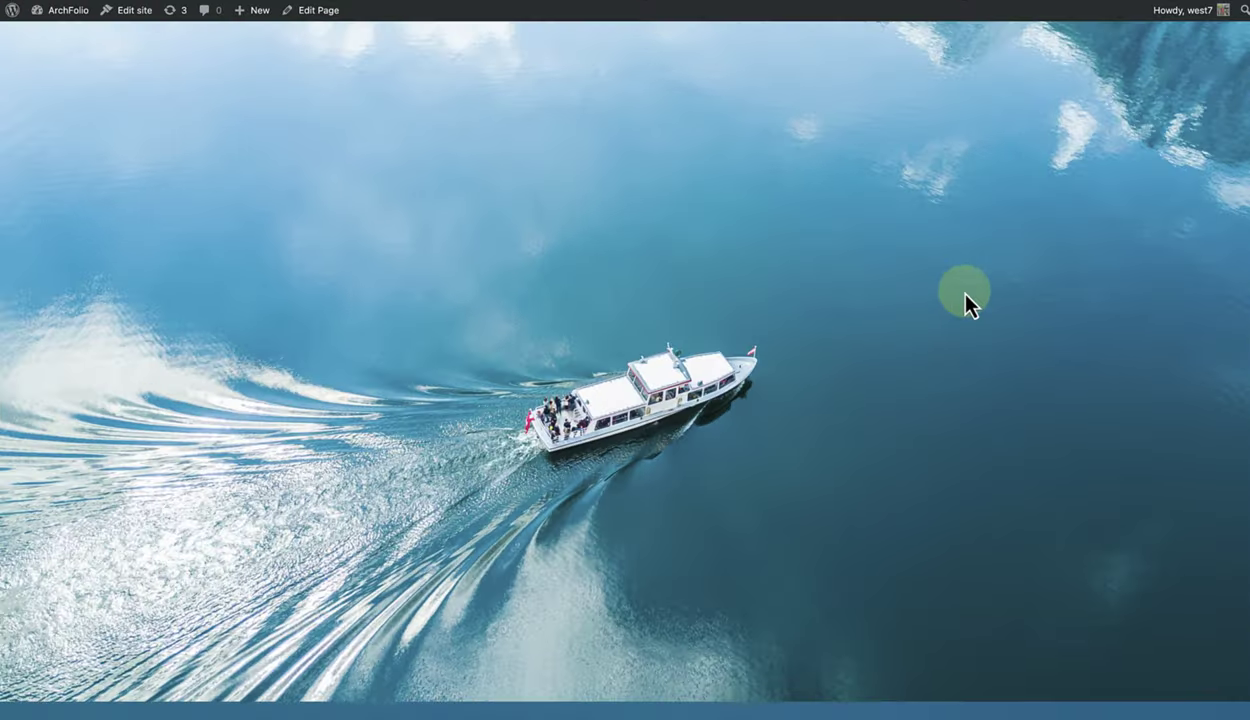
Scroll down through the page to view the front-end parallax demo.
{"action": "scroll", "coordinate": [964, 294], "scroll_direction": "down", "scroll_amount": 3}
{"action": "scroll", "coordinate": [964, 294], "scroll_direction": "down", "scroll_amount": 3}
{"action": "scroll", "coordinate": [964, 294], "scroll_direction": "down", "scroll_amount": 3}
{"action": "scroll", "coordinate": [964, 300], "scroll_direction": "down", "scroll_amount": 1}
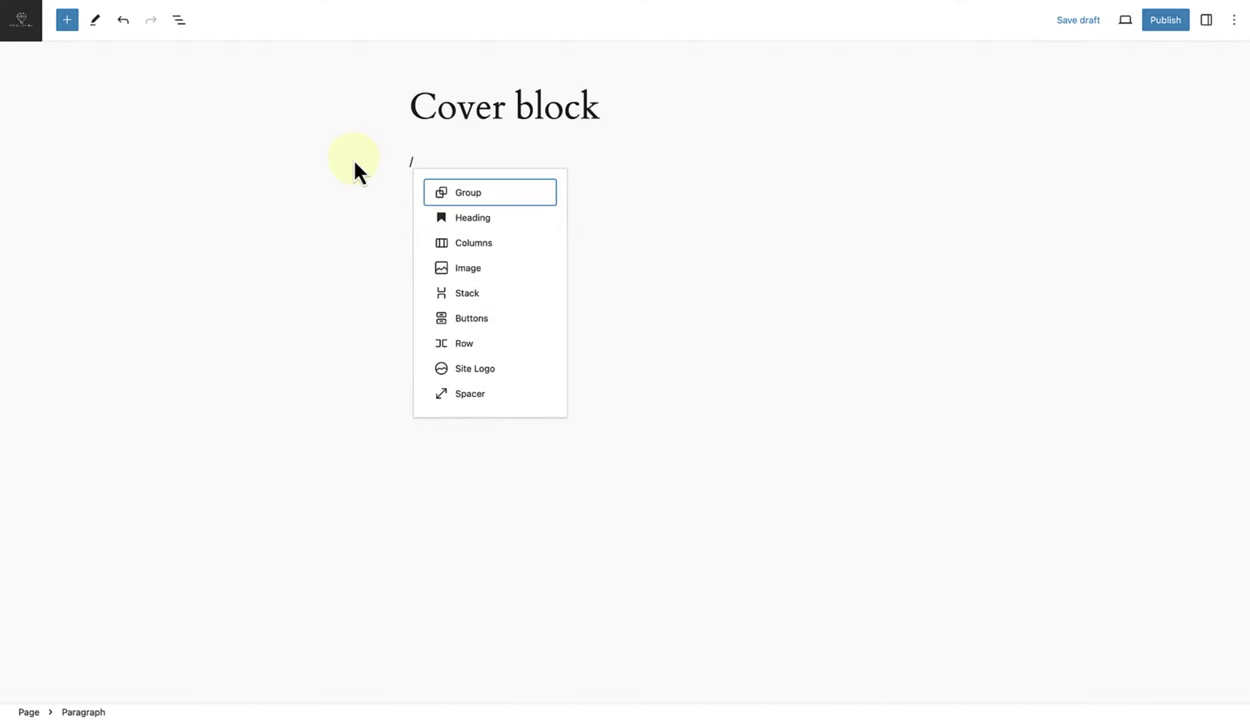
Insert a Cover block with the ocean boat photo from the Media Library as background.
{"action": "type", "text": "cover"}
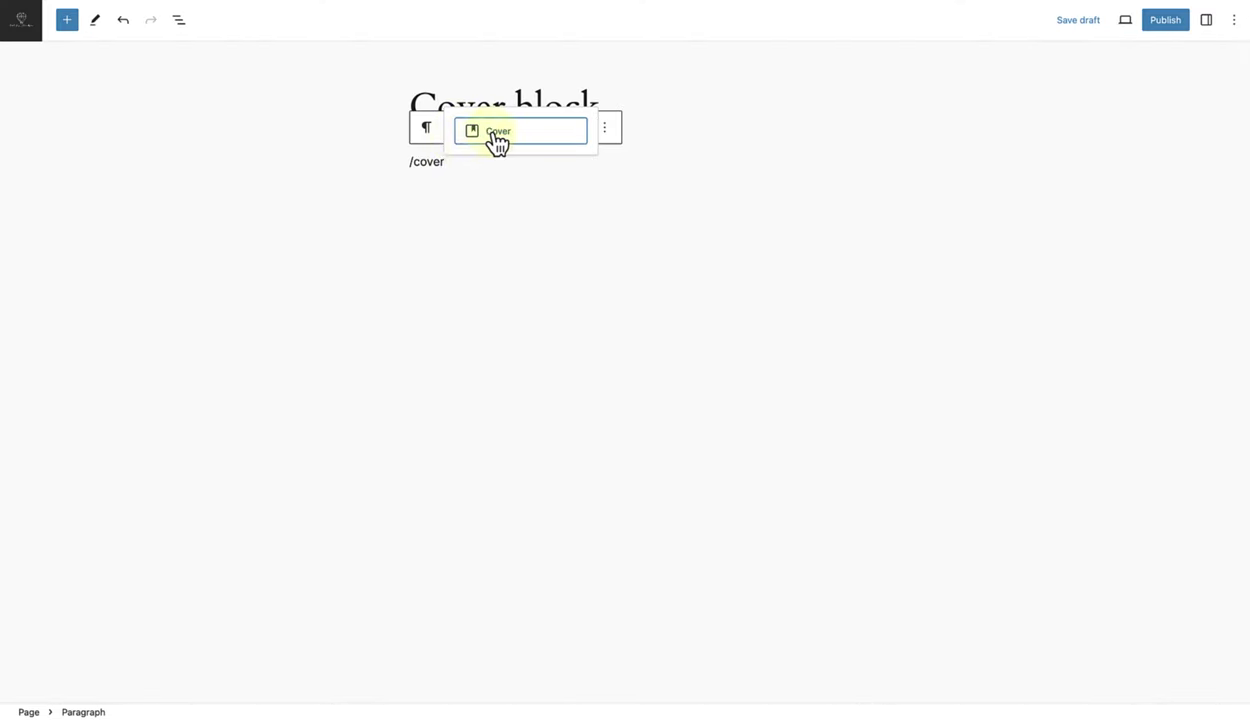
{"action": "left_click", "coordinate": [497, 134]}
{"action": "left_click", "coordinate": [512, 226]}
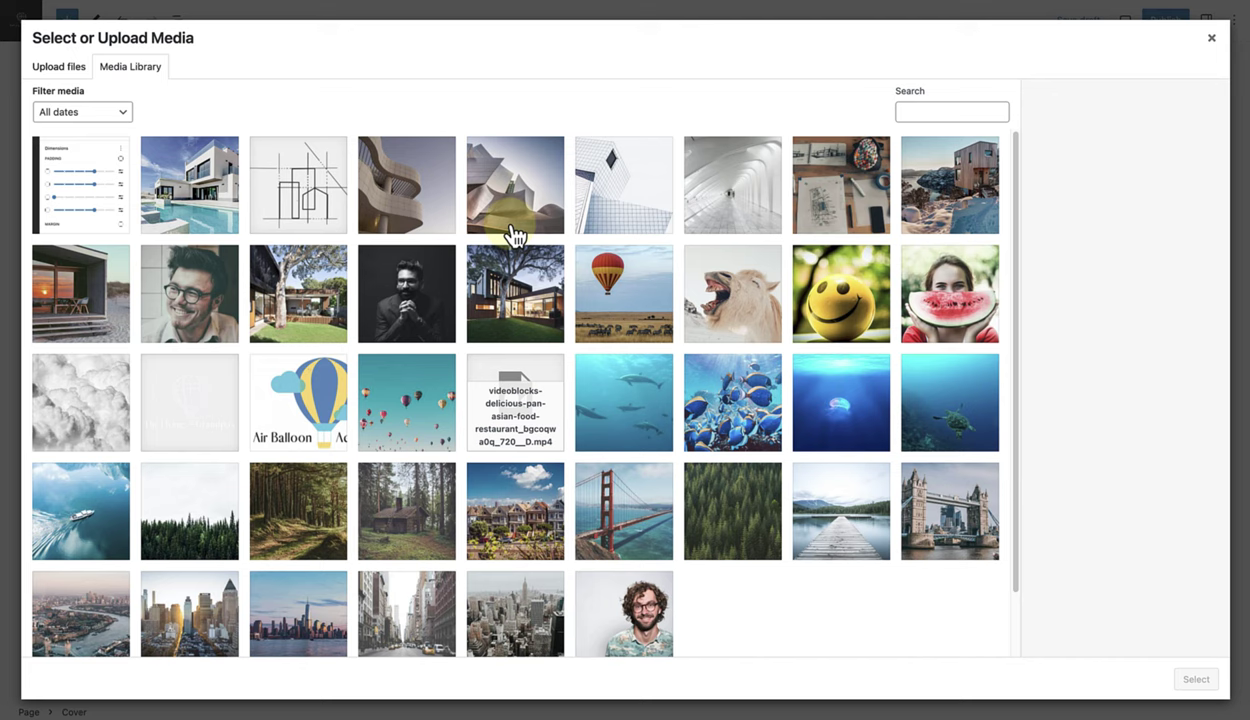
{"action": "left_click", "coordinate": [110, 500]}
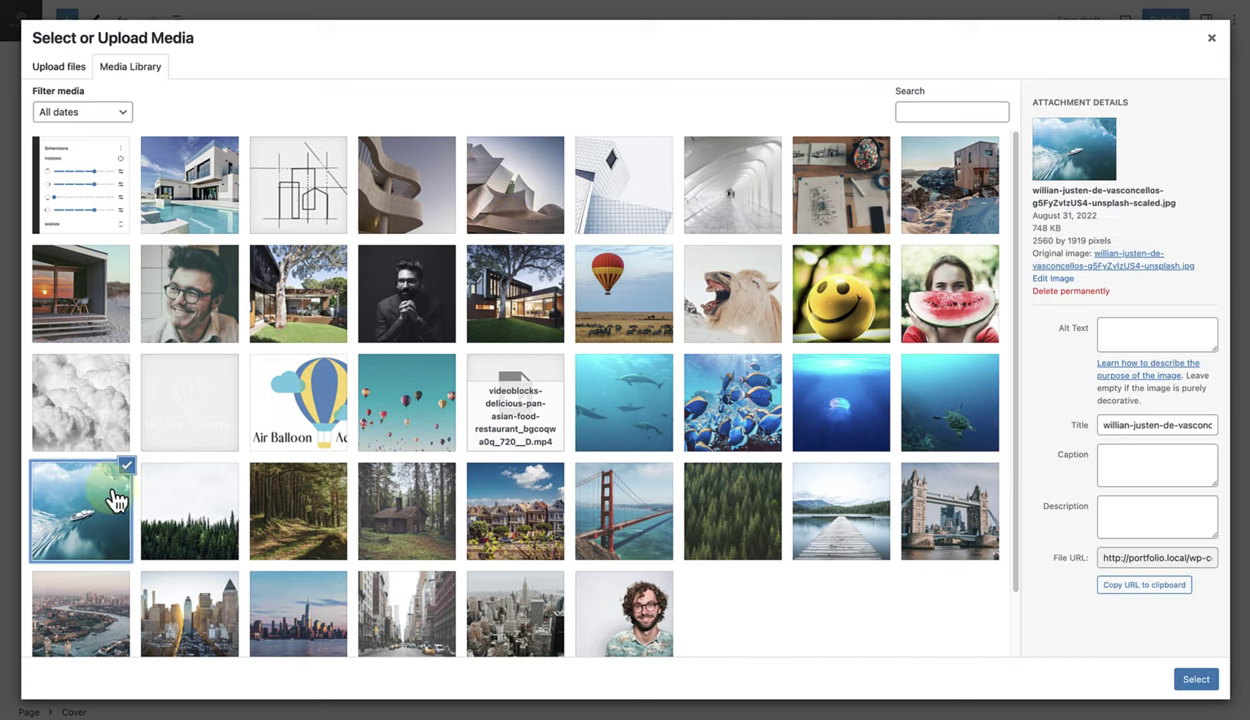
{"action": "left_click", "coordinate": [1188, 684]}
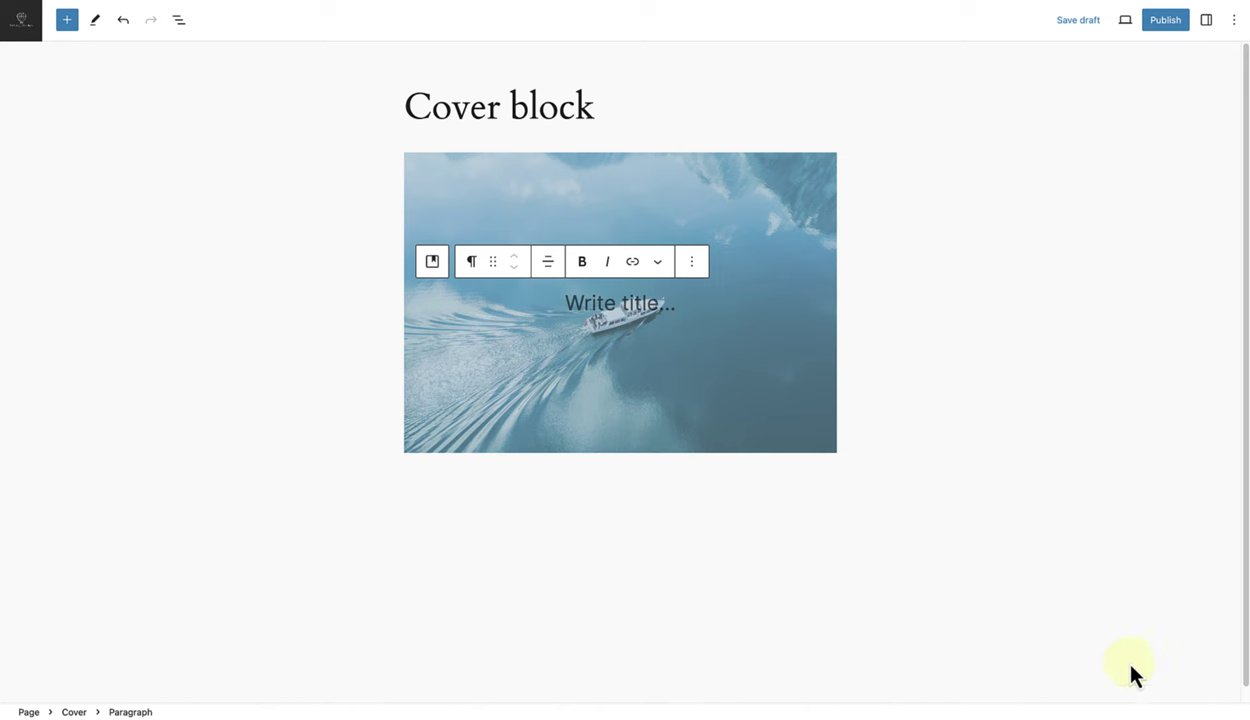
Set the boat Cover block's alignment to Full width.
{"action": "left_click", "coordinate": [462, 190]}
{"action": "left_click", "coordinate": [456, 127]}
{"action": "left_click", "coordinate": [488, 228]}
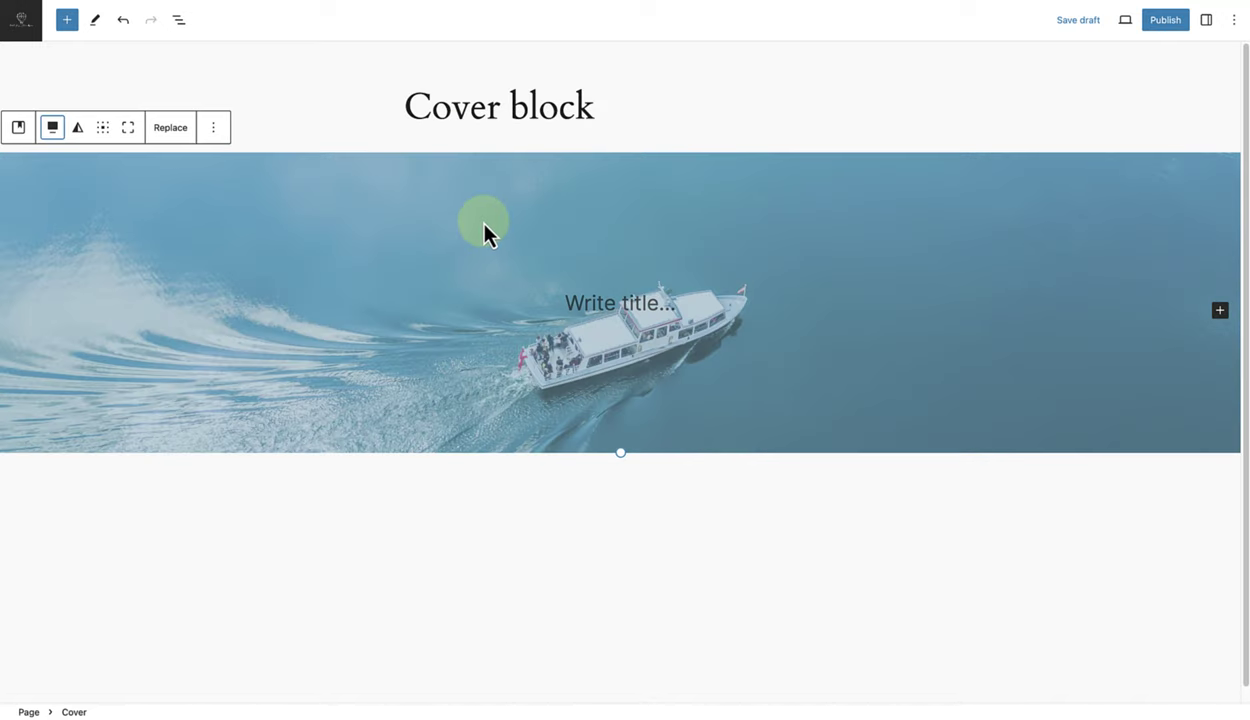
Toggle the boat cover to full height and switch on Fixed background.
{"action": "left_click", "coordinate": [128, 128]}
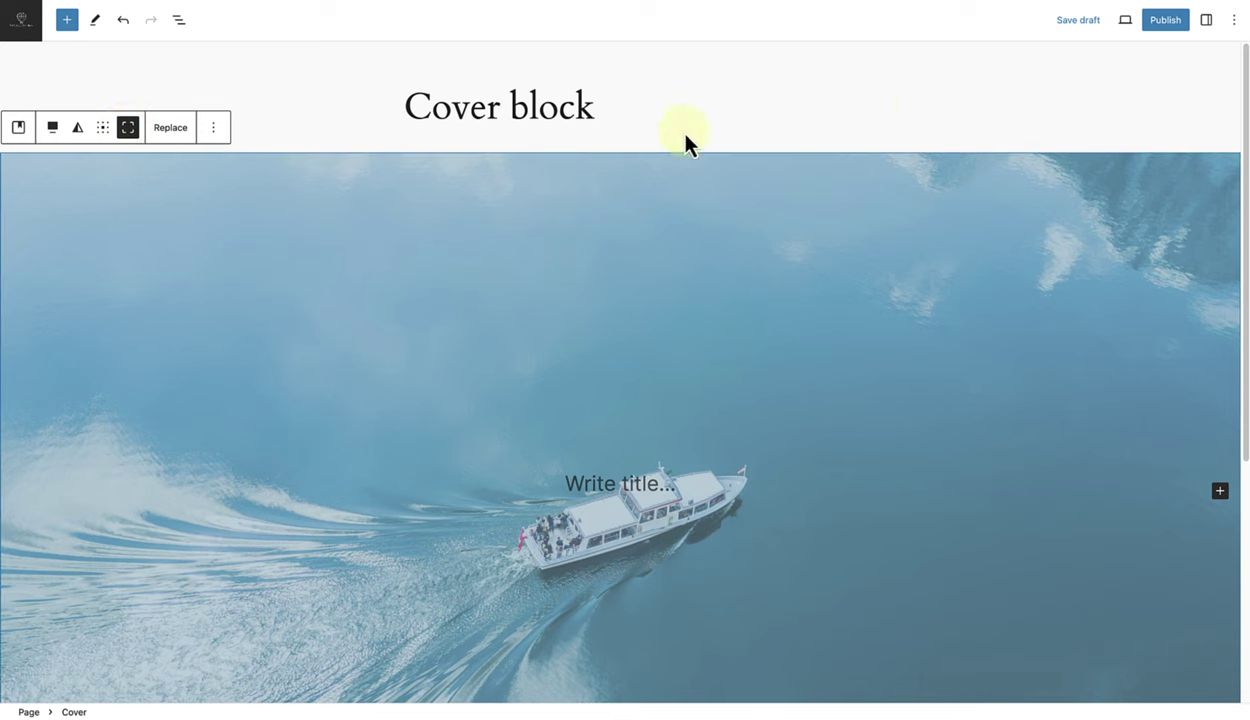
{"action": "left_click", "coordinate": [1206, 20]}
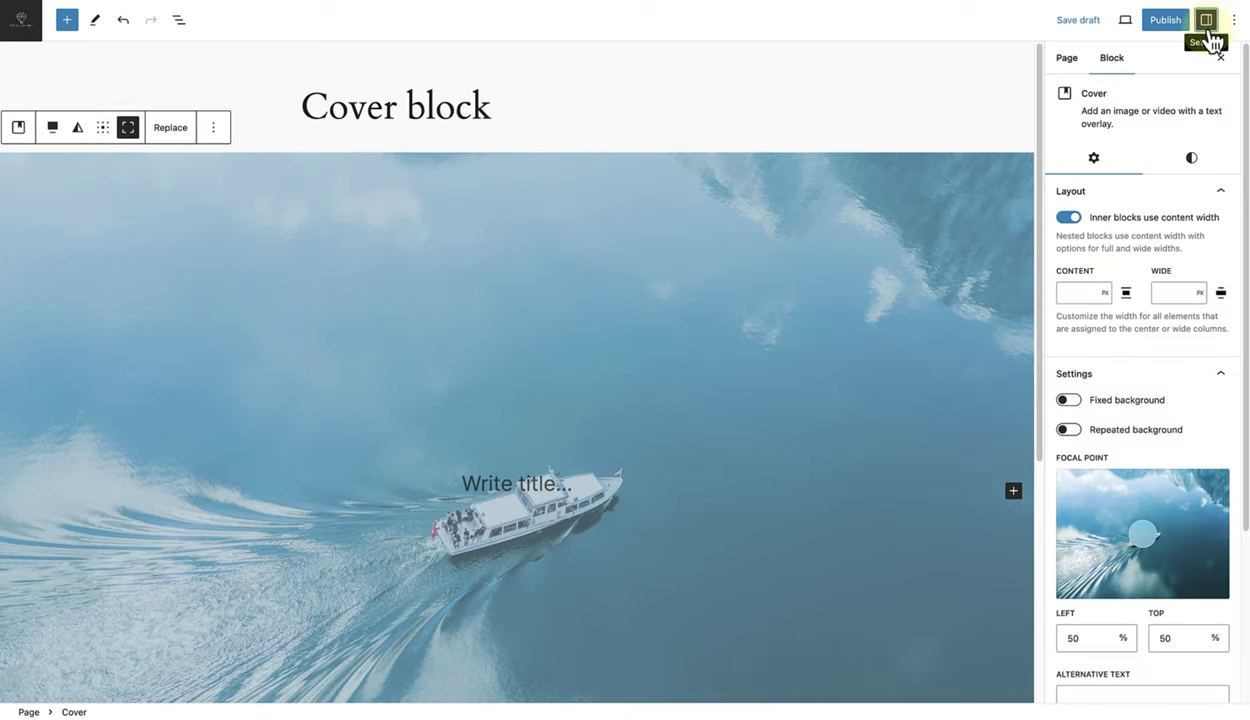
{"action": "left_click", "coordinate": [1068, 400]}
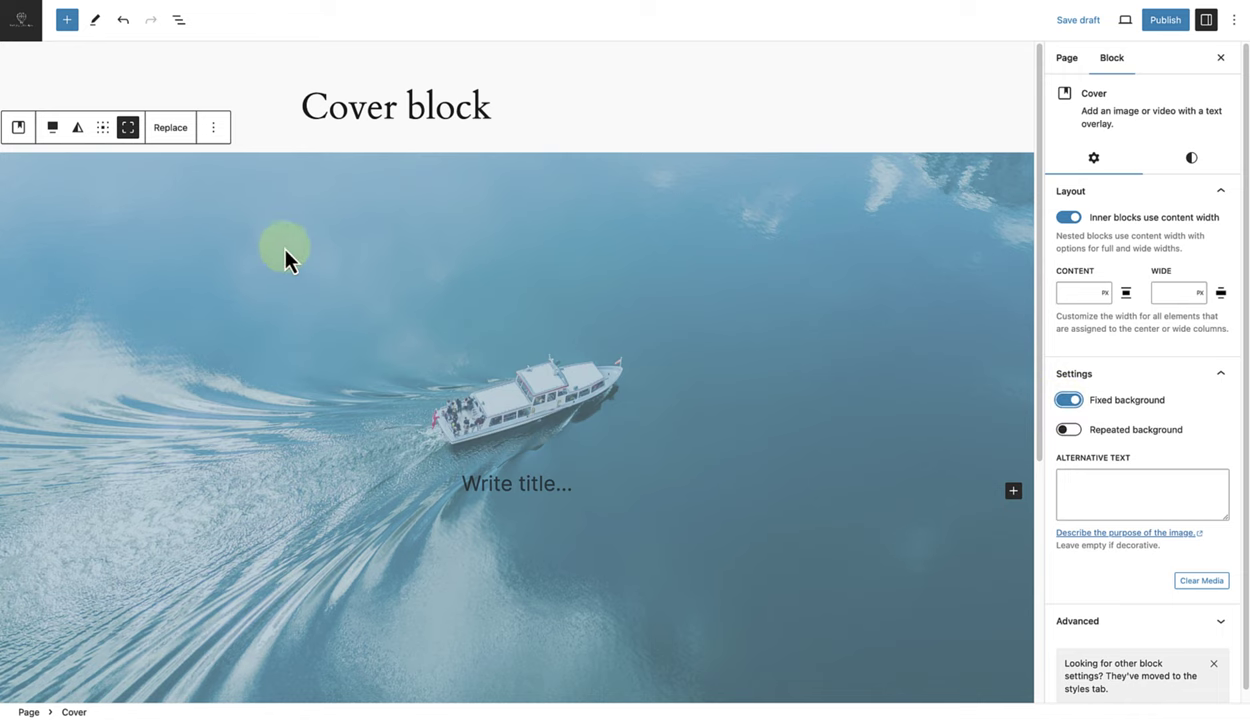
{"action": "left_click", "coordinate": [213, 128]}
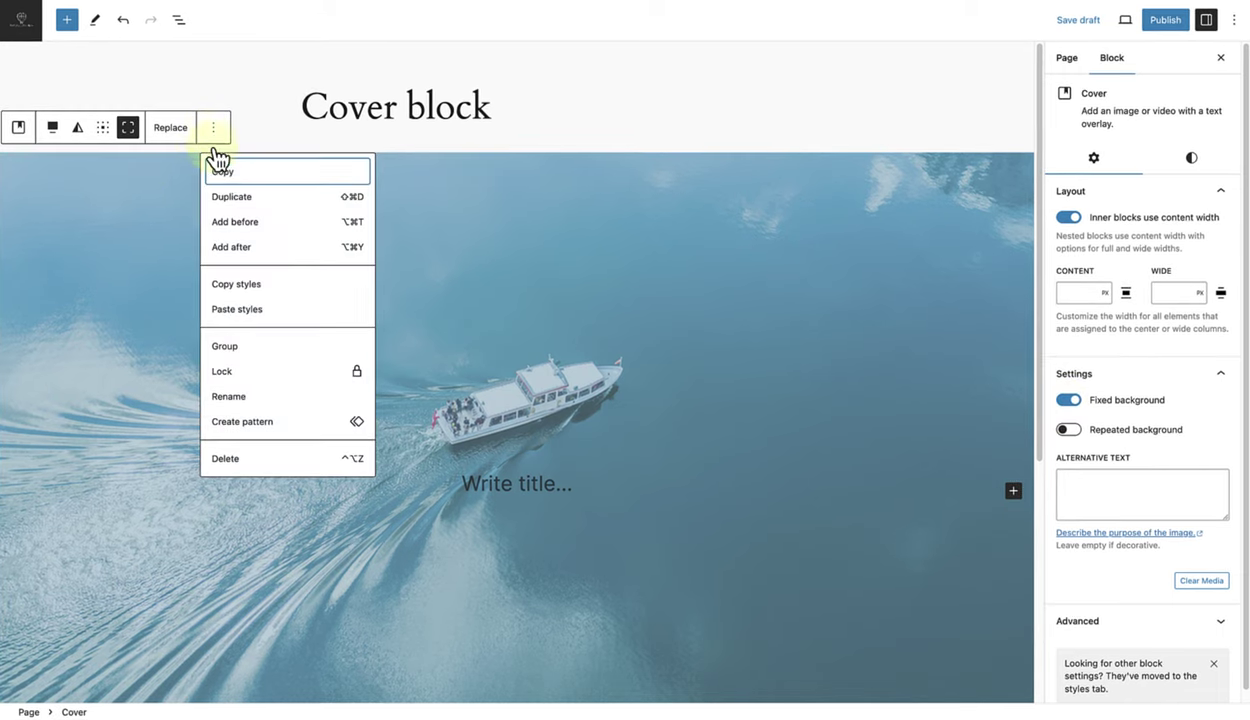
Duplicate the boat cover and replace the copy's background with the dolphins photo.
{"action": "left_click", "coordinate": [232, 199]}
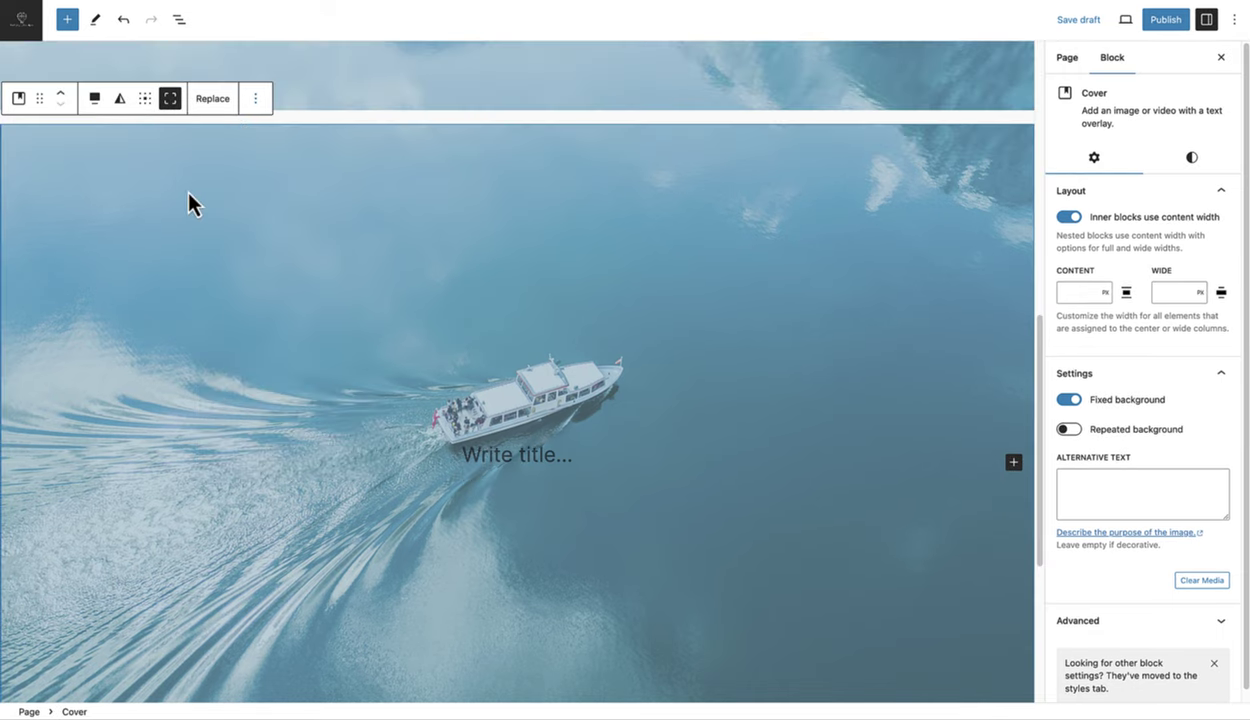
{"action": "left_click", "coordinate": [212, 98]}
{"action": "left_click", "coordinate": [225, 142]}
{"action": "left_click", "coordinate": [624, 410]}
{"action": "left_click", "coordinate": [1192, 682]}
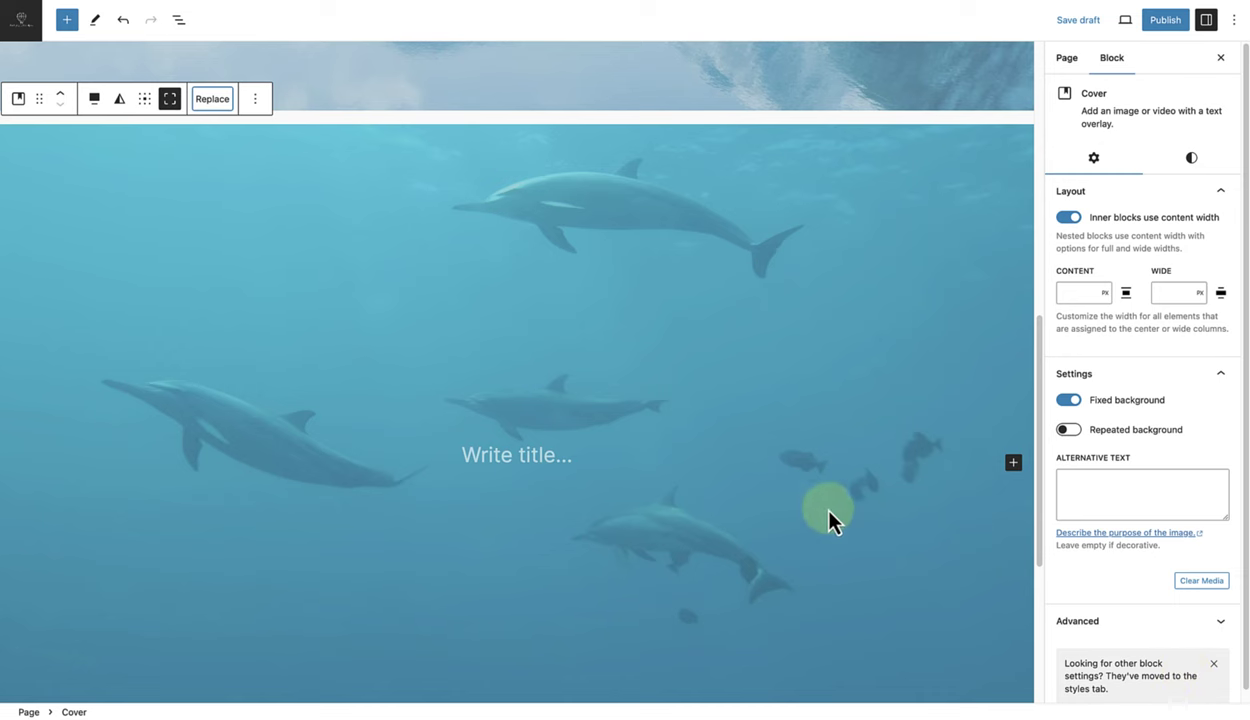
Select both Cover blocks together in List View.
{"action": "left_click", "coordinate": [179, 19]}
{"action": "left_click", "coordinate": [60, 95], "text": "shift"}
{"action": "left_click", "coordinate": [230, 95]}
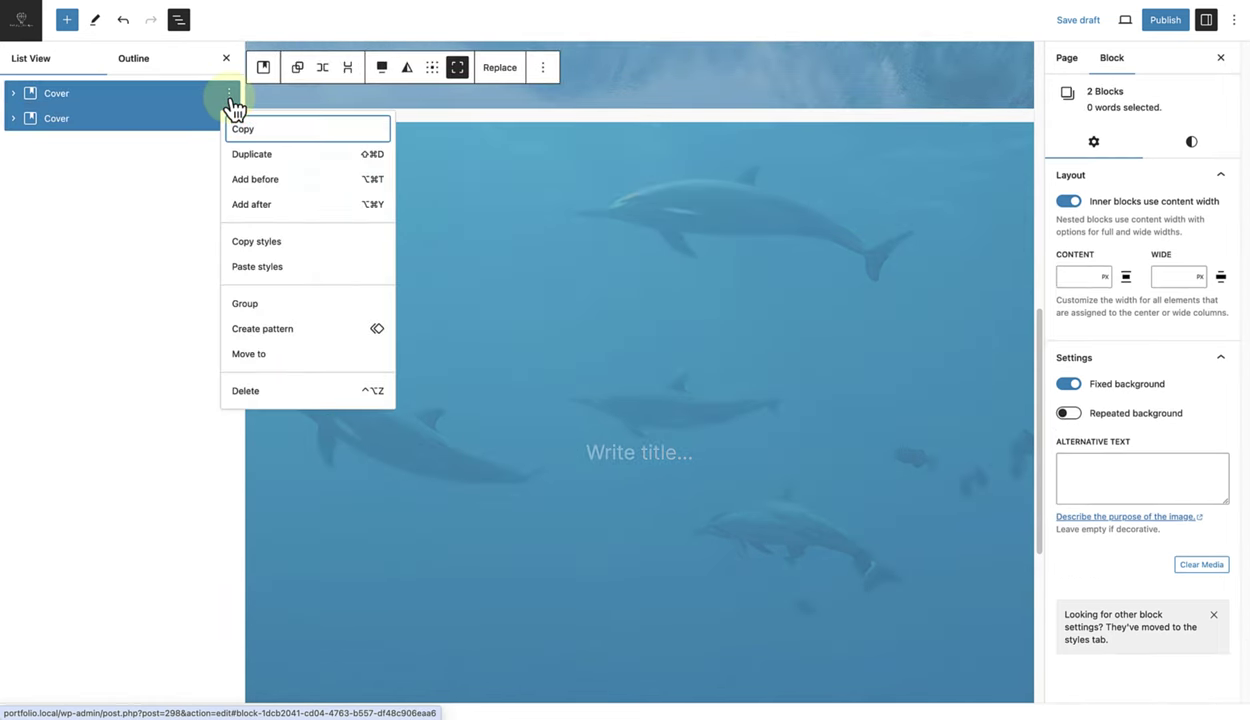
Group the boat and dolphin covers and set the group's Block Spacing to 0.
{"action": "left_click", "coordinate": [249, 305]}
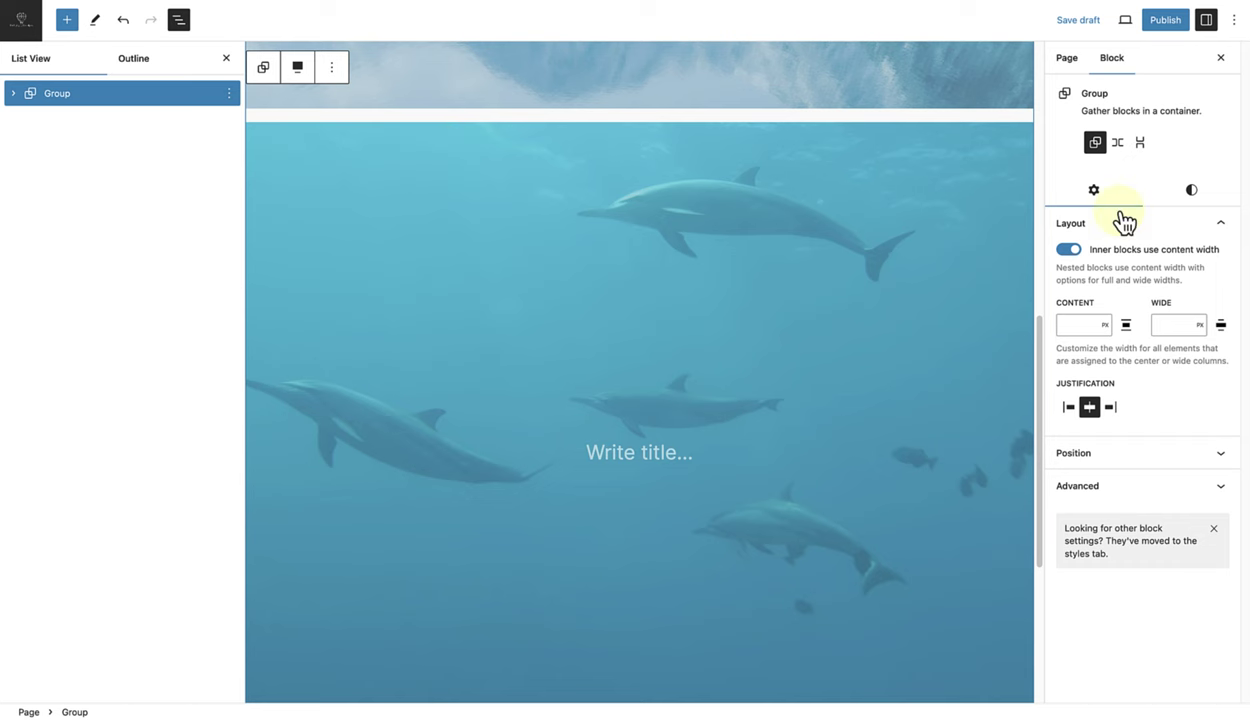
{"action": "left_click", "coordinate": [1191, 192]}
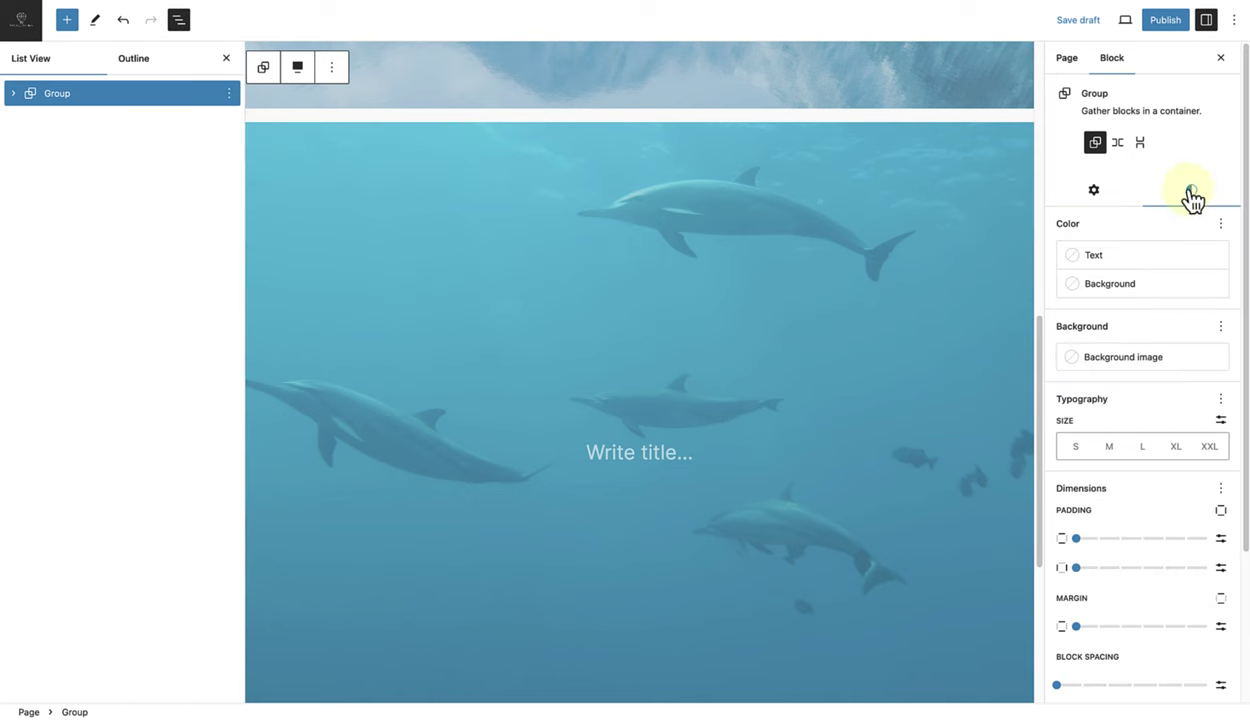
{"action": "scroll", "coordinate": [1238, 218], "scroll_direction": "down", "scroll_amount": 1}
{"action": "scroll", "coordinate": [1238, 240], "scroll_direction": "down", "scroll_amount": 4}
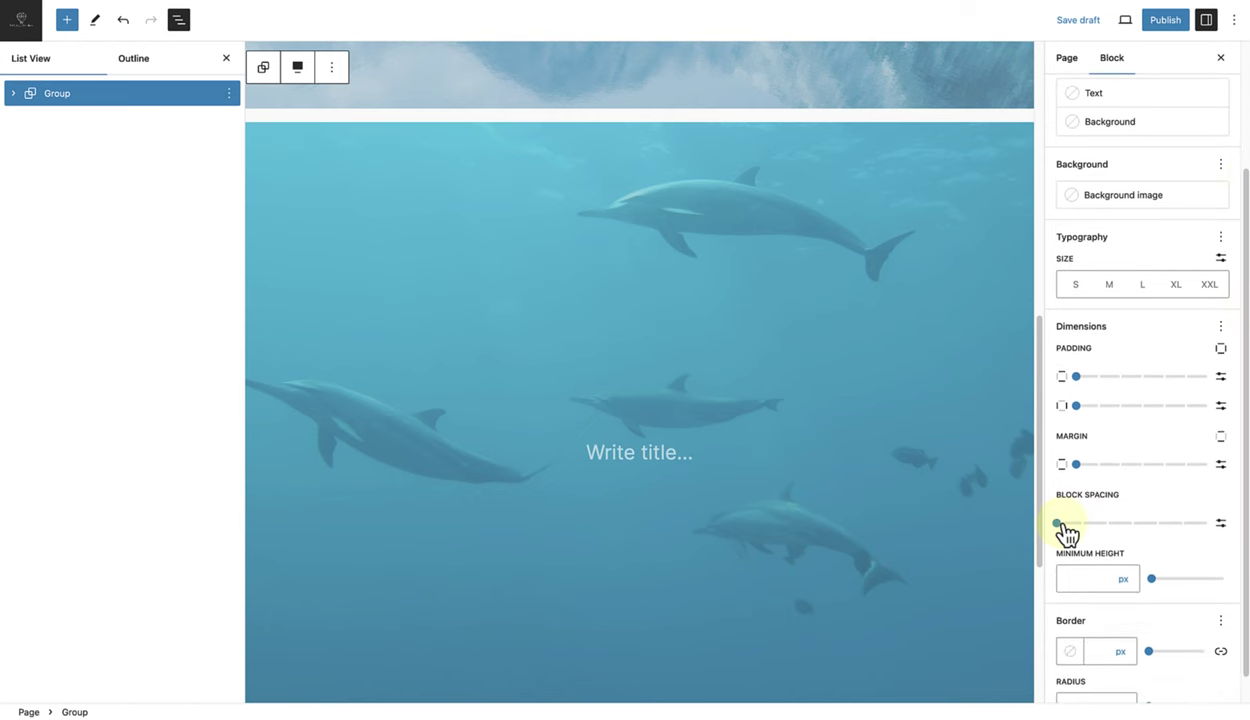
{"action": "left_click", "coordinate": [1056, 524]}
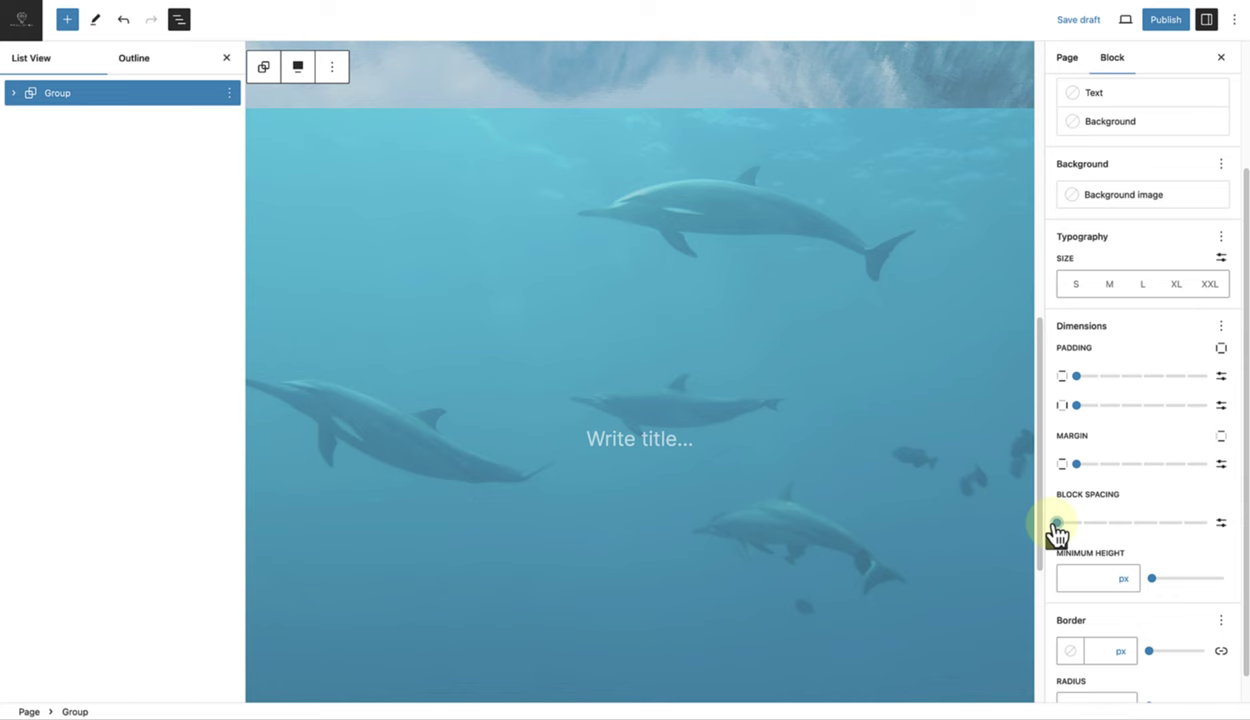
{"action": "left_click_drag", "start_coordinate": [1056, 528], "coordinate": [1033, 520]}
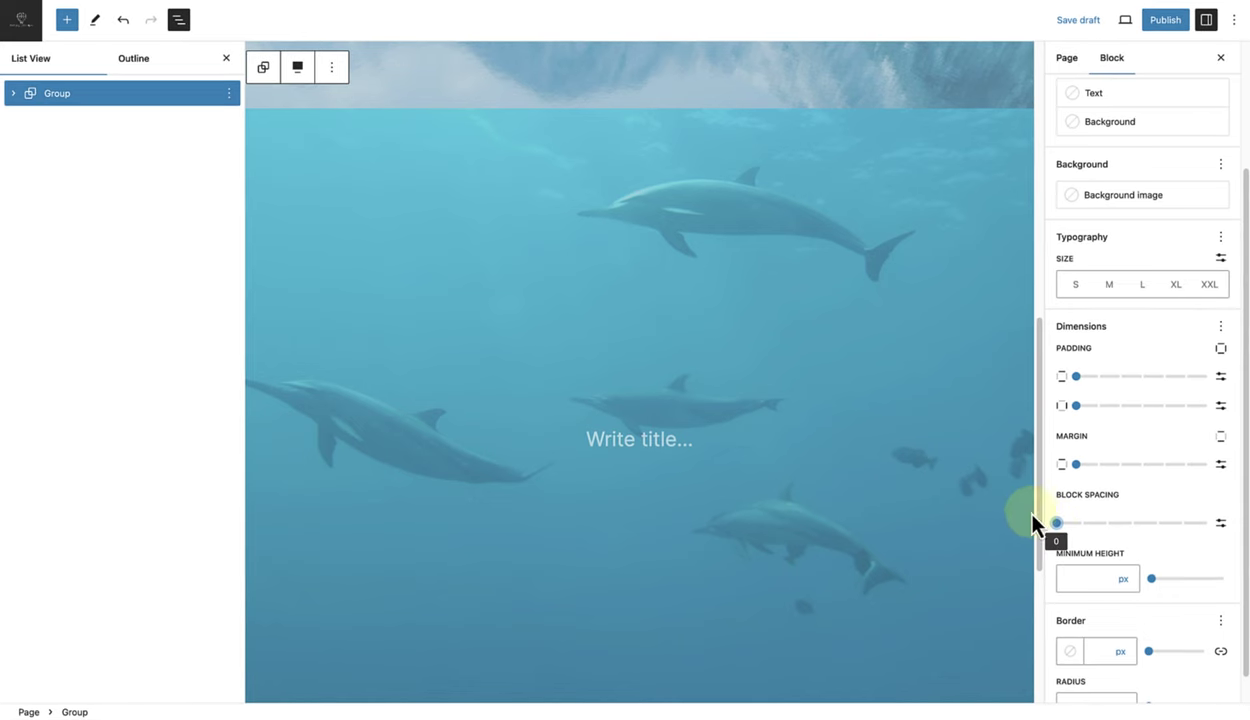
Close the Settings sidebar and List View, then scroll through the stacked covers.
{"action": "left_click", "coordinate": [1220, 58]}
{"action": "left_click", "coordinate": [225, 59]}
{"action": "scroll", "coordinate": [460, 283], "scroll_direction": "up", "scroll_amount": 6}
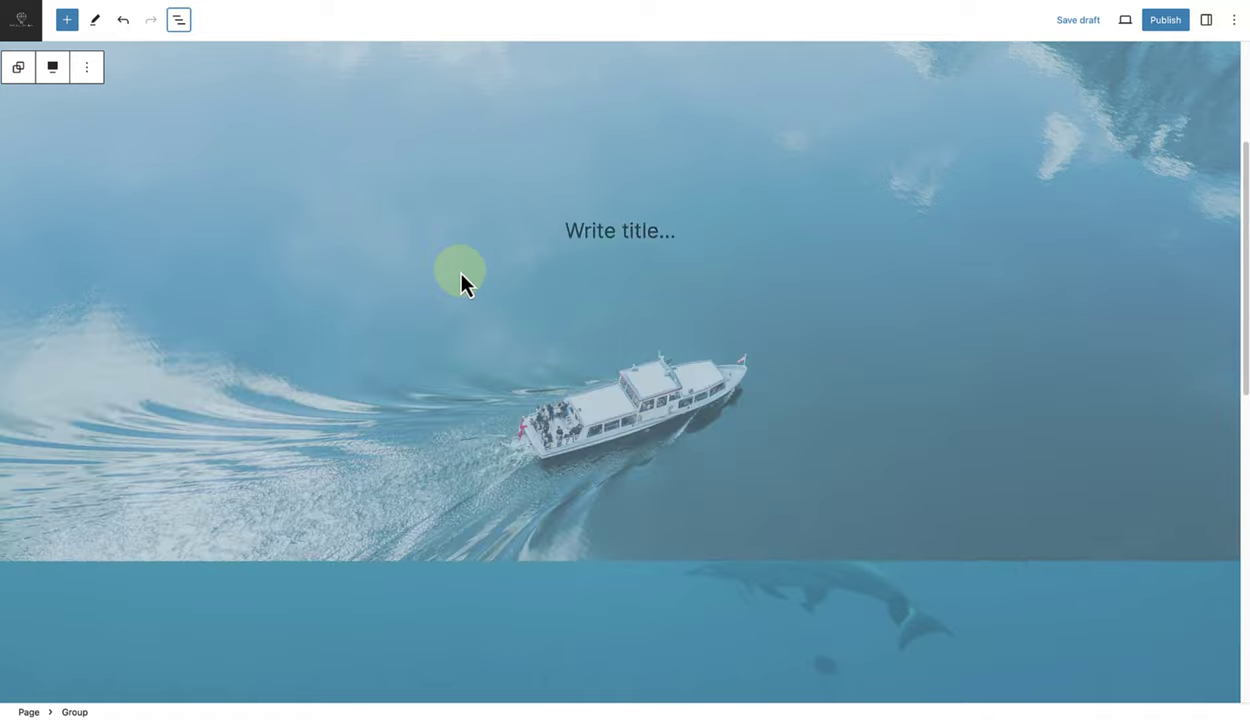
{"action": "scroll", "coordinate": [460, 285], "scroll_direction": "down", "scroll_amount": 2}
{"action": "scroll", "coordinate": [461, 285], "scroll_direction": "down", "scroll_amount": 5}
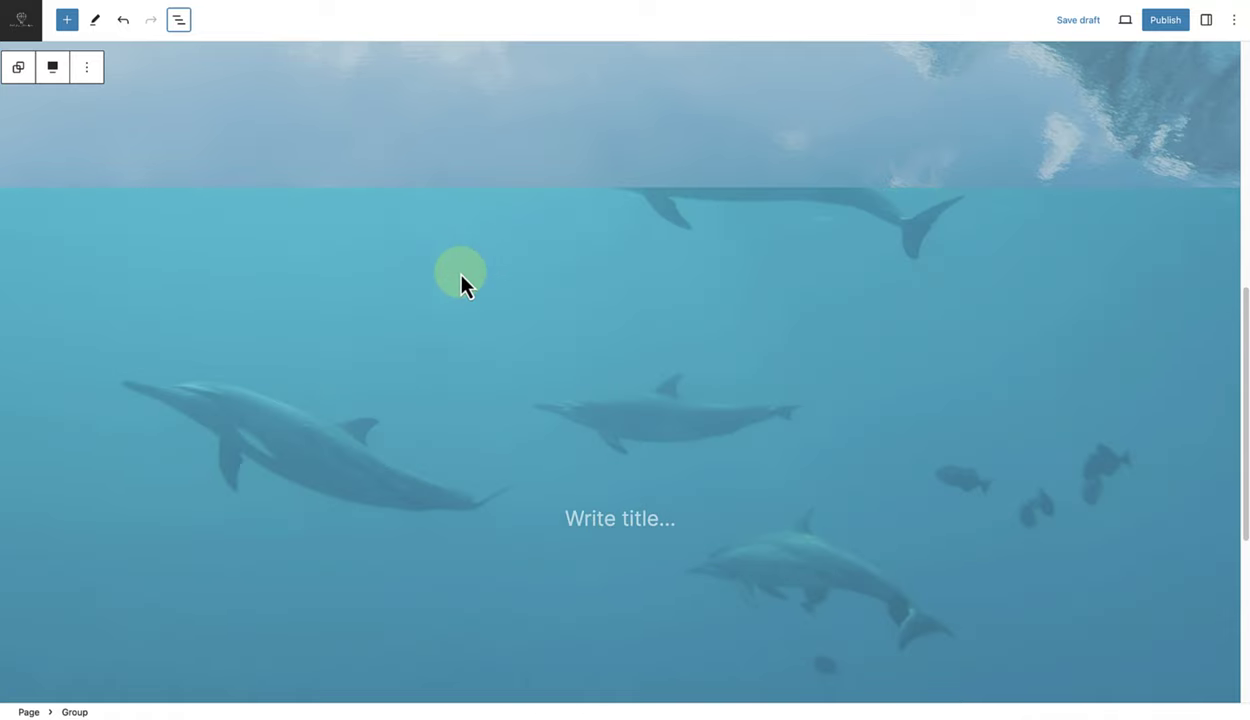